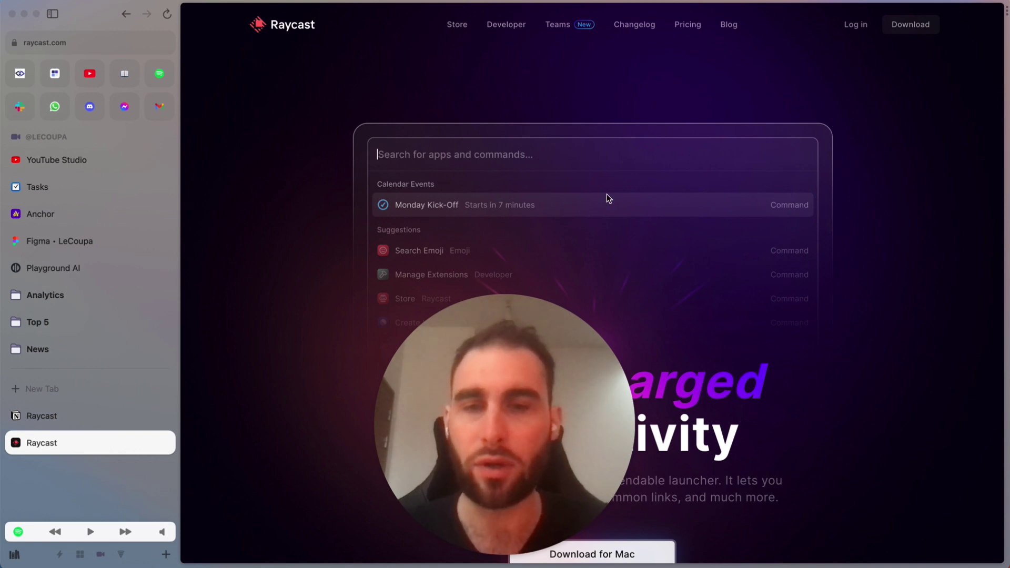
Open the Create Quicklink form from the launcher, view its Open With application choices, and return to the command search.
{"action": "key", "text": "alt+space"}
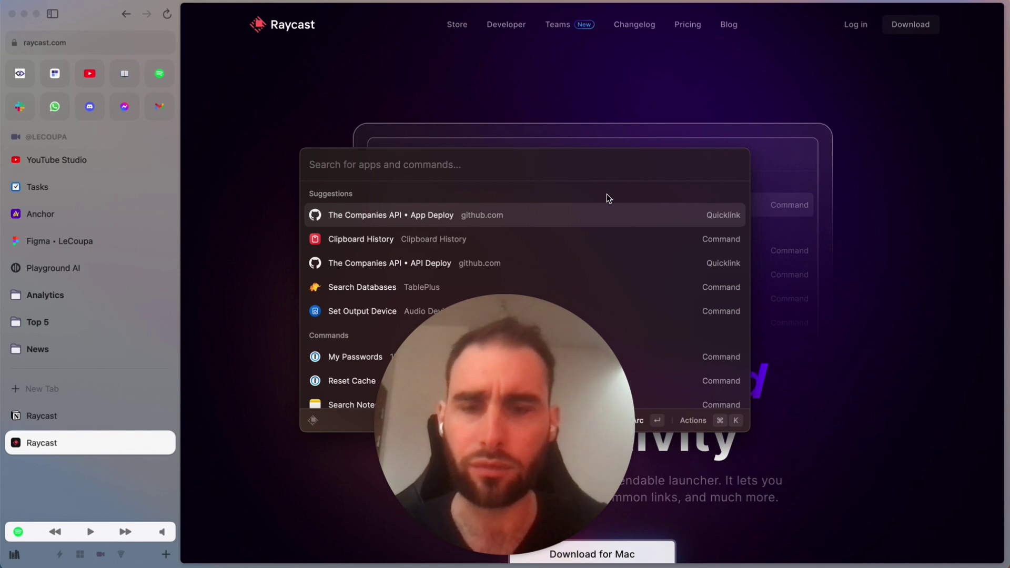
{"action": "type", "text": "create"}
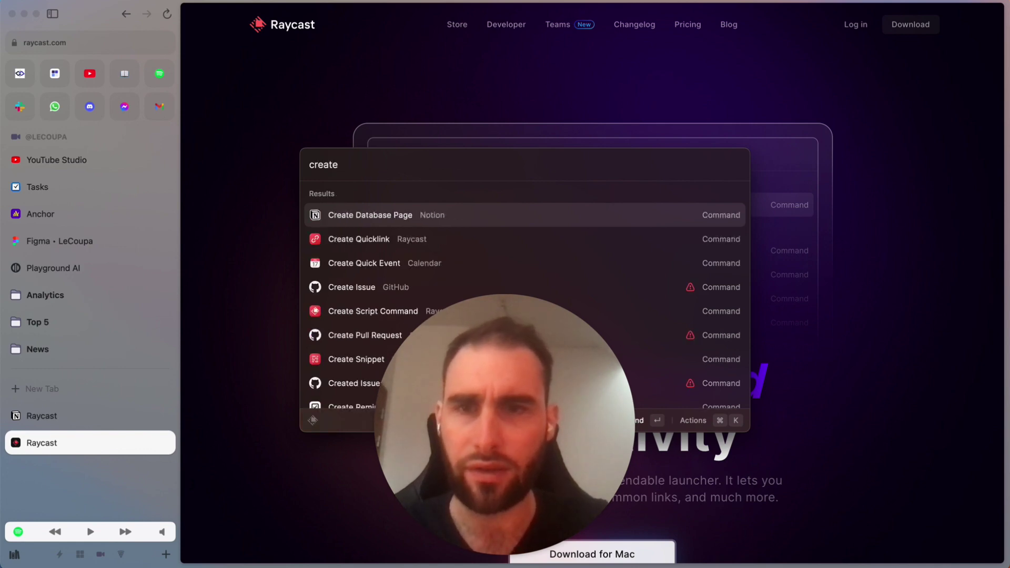
{"action": "key", "text": "Down"}
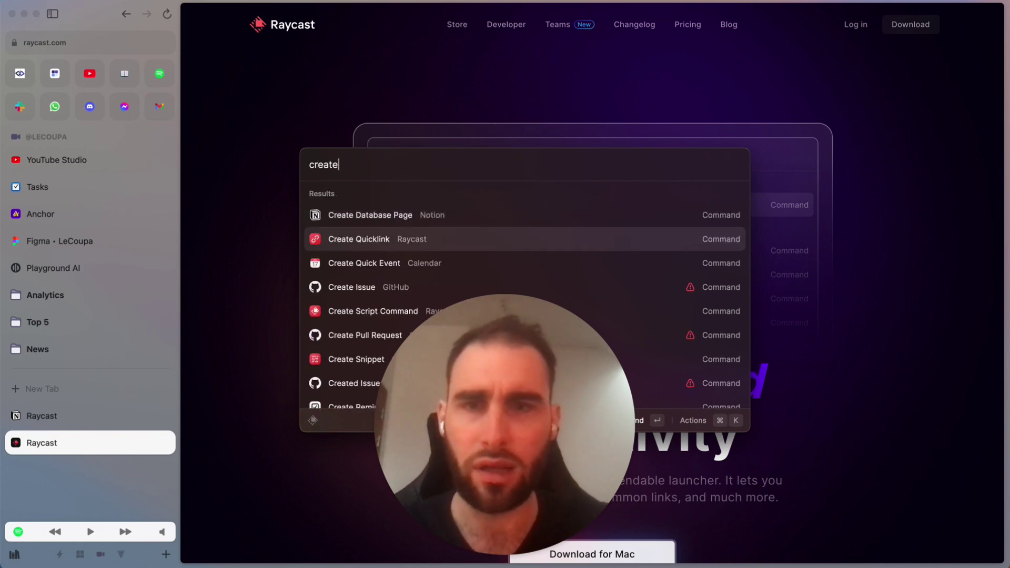
{"action": "key", "text": "Return"}
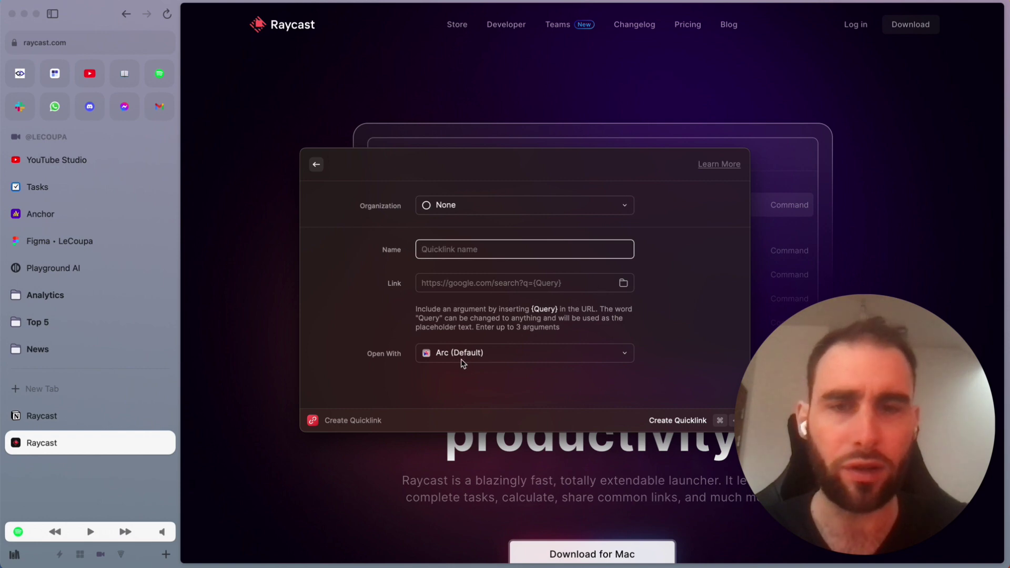
{"action": "left_click", "coordinate": [622, 357]}
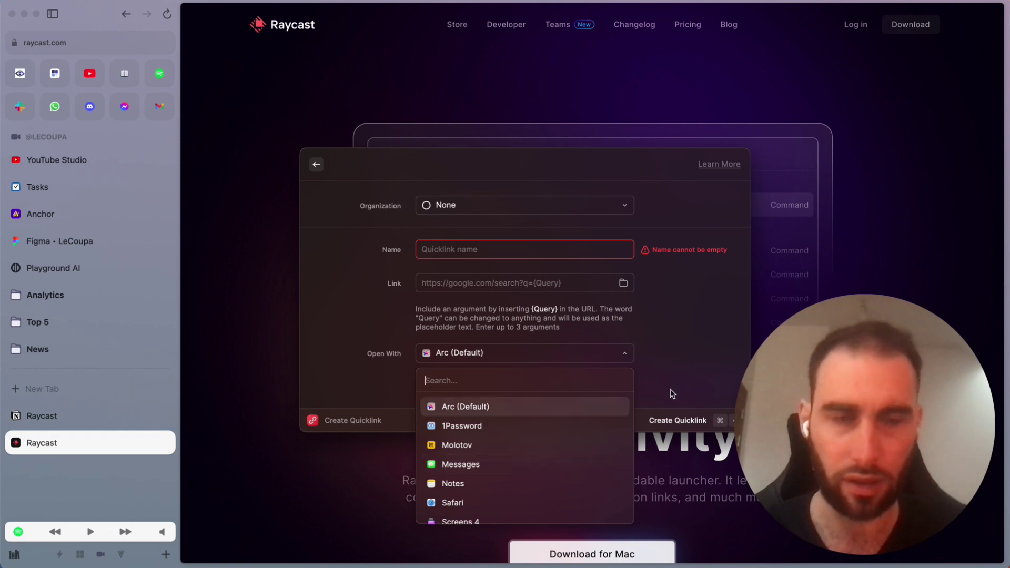
{"action": "left_click", "coordinate": [705, 371]}
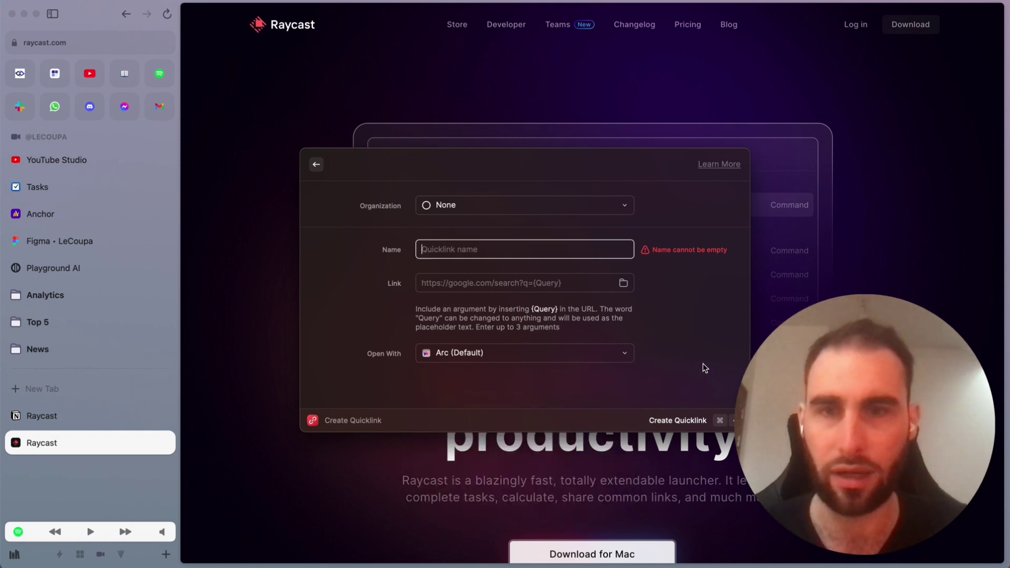
{"action": "left_click", "coordinate": [317, 168]}
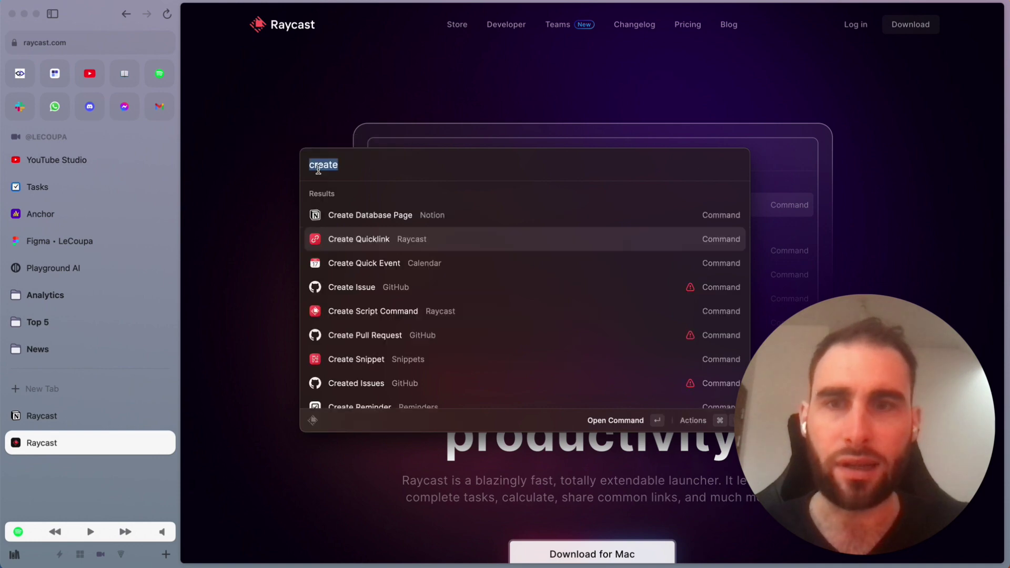
Search the launcher for "manage quick" and open the Search Quicklinks command.
{"action": "key", "text": "BackSpace"}
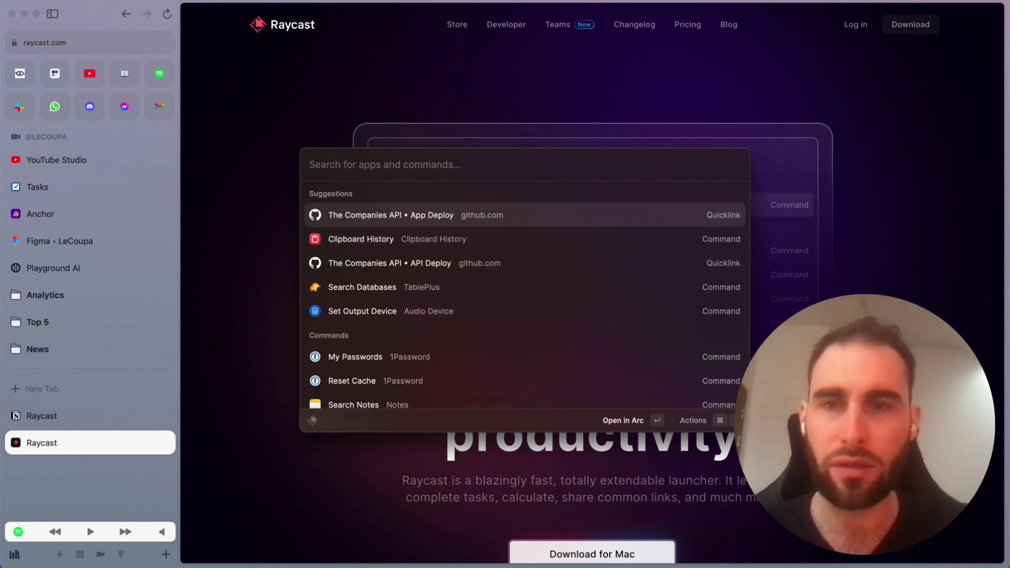
{"action": "type", "text": "ma"}
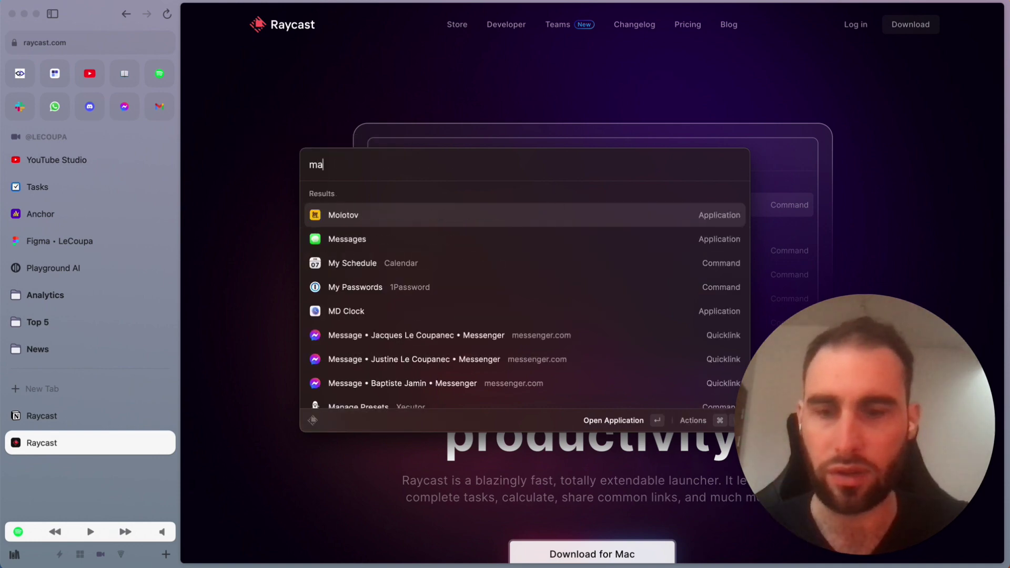
{"action": "type", "text": "nage quick"}
{"action": "key", "text": "Return"}
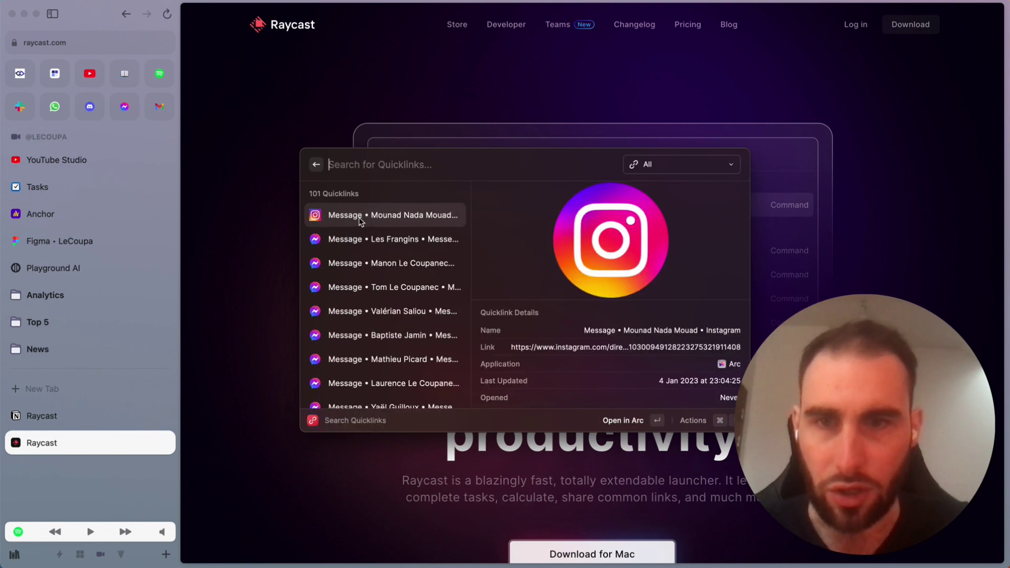
Look through the full list of saved quicklinks, from messages and tools to project links, and leave the list.
{"action": "scroll", "coordinate": [369, 230], "scroll_direction": "down", "scroll_amount": 4}
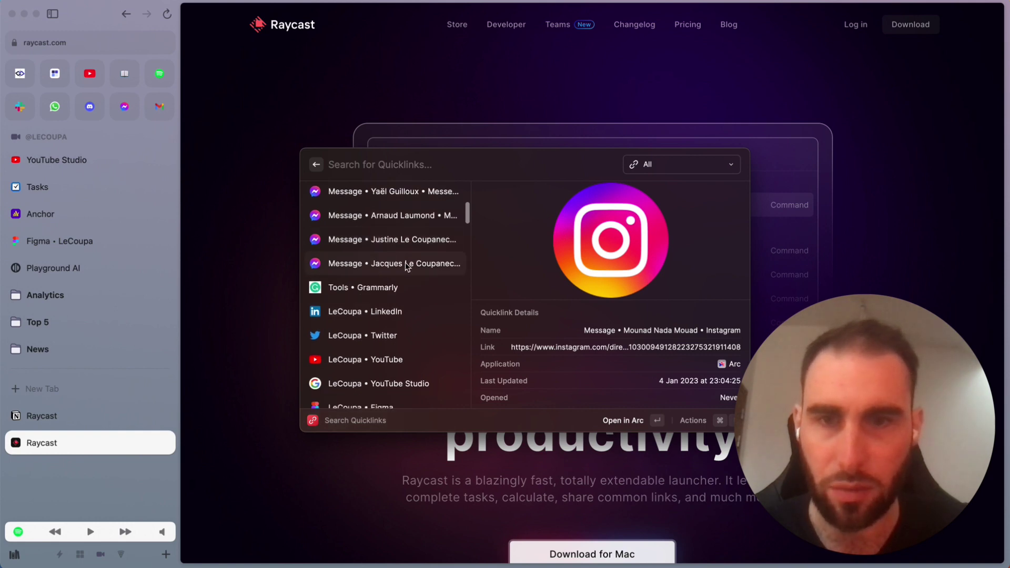
{"action": "scroll", "coordinate": [408, 266], "scroll_direction": "down", "scroll_amount": 6}
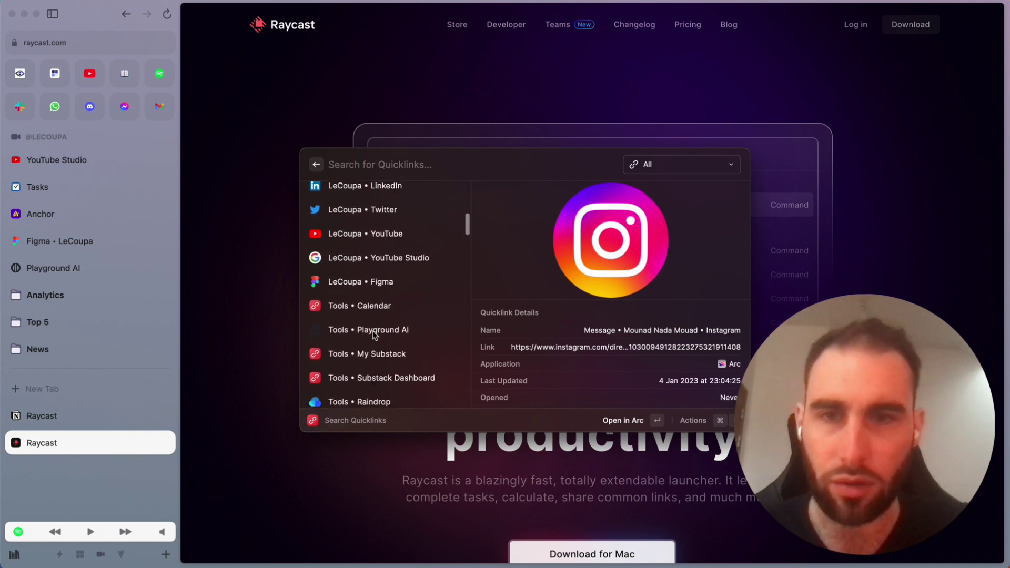
{"action": "scroll", "coordinate": [388, 231], "scroll_direction": "up", "scroll_amount": 1}
{"action": "scroll", "coordinate": [400, 263], "scroll_direction": "down", "scroll_amount": 2}
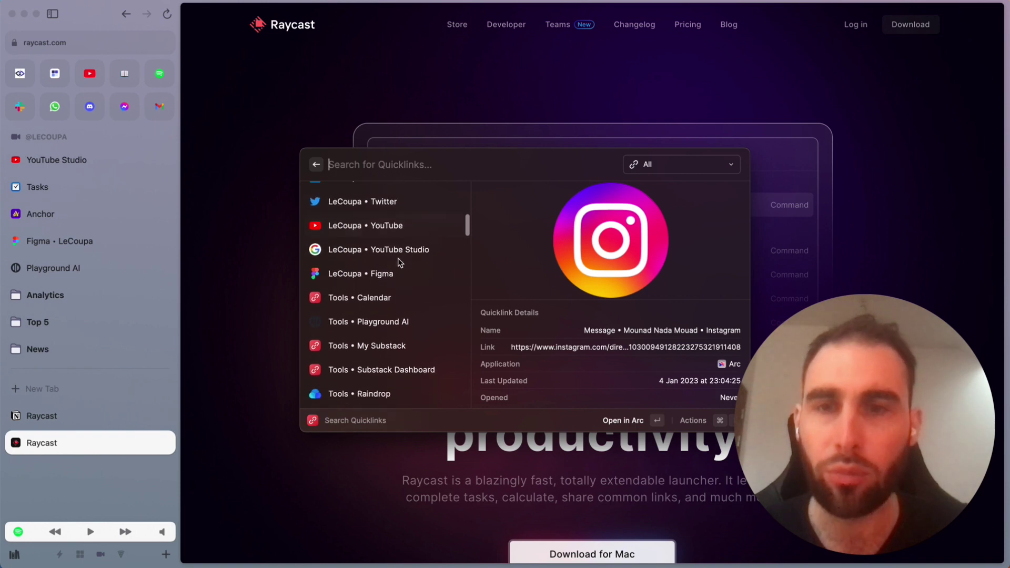
{"action": "scroll", "coordinate": [400, 263], "scroll_direction": "down", "scroll_amount": 5}
{"action": "scroll", "coordinate": [399, 263], "scroll_direction": "up", "scroll_amount": 1}
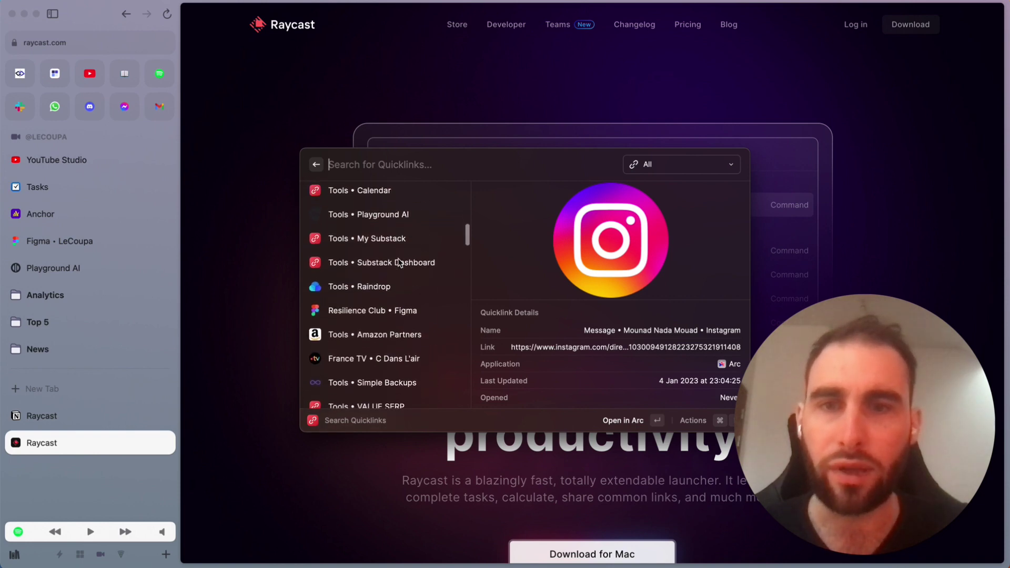
{"action": "scroll", "coordinate": [400, 263], "scroll_direction": "down", "scroll_amount": 10}
{"action": "scroll", "coordinate": [400, 263], "scroll_direction": "down", "scroll_amount": 5}
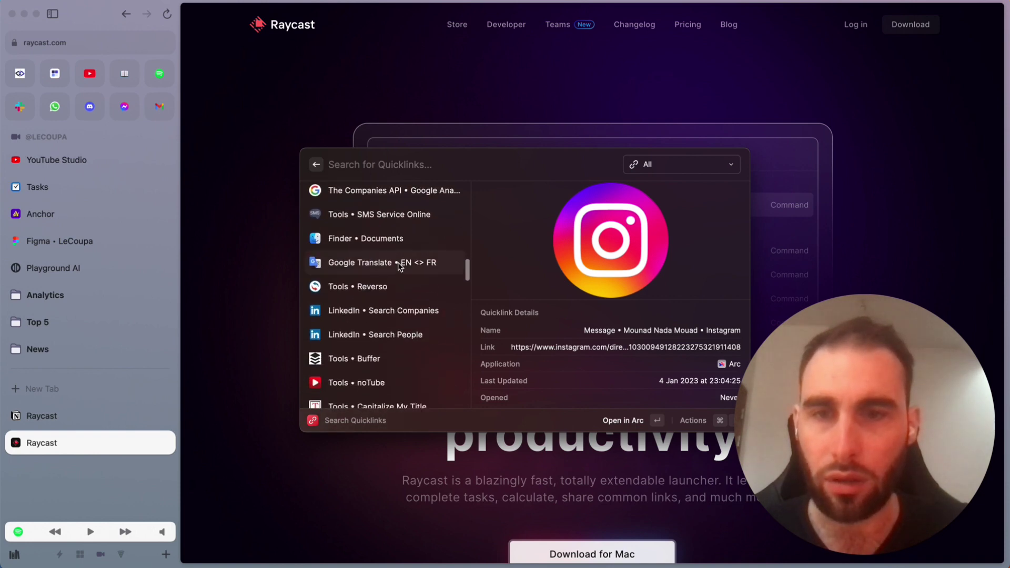
{"action": "scroll", "coordinate": [389, 308], "scroll_direction": "down", "scroll_amount": 5}
{"action": "scroll", "coordinate": [387, 300], "scroll_direction": "down", "scroll_amount": 6}
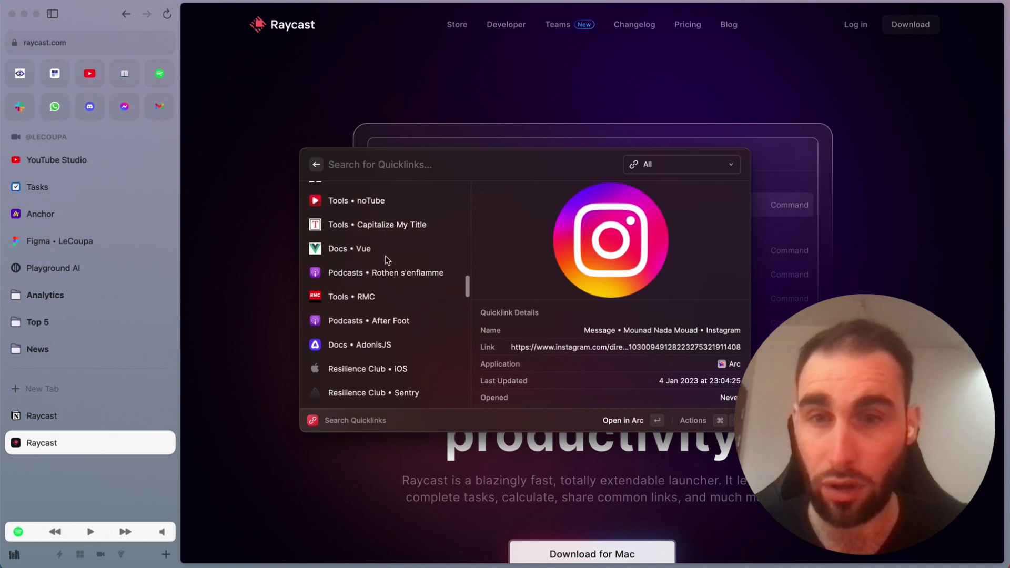
{"action": "scroll", "coordinate": [405, 349], "scroll_direction": "down", "scroll_amount": 10}
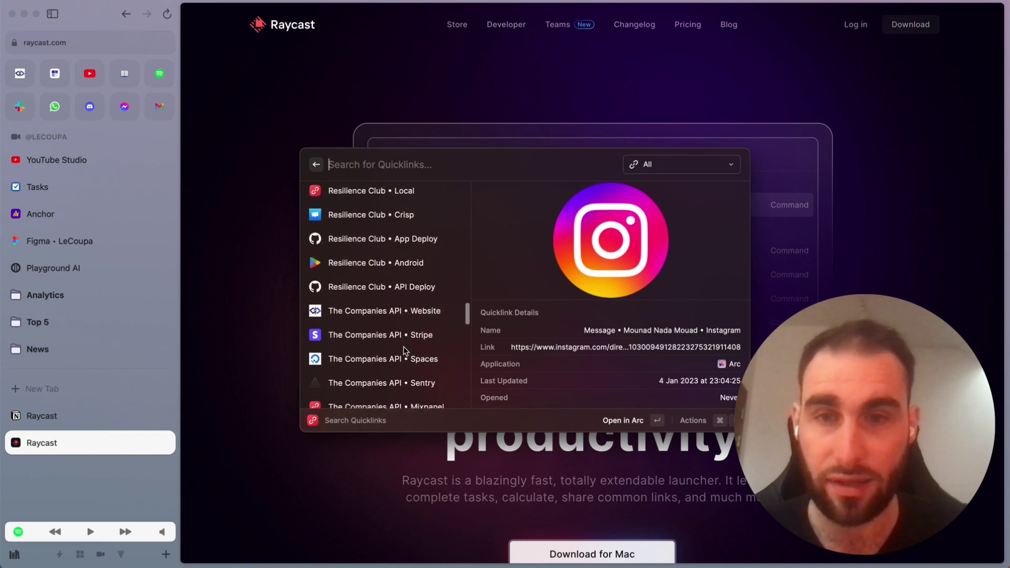
{"action": "scroll", "coordinate": [412, 314], "scroll_direction": "up", "scroll_amount": 2}
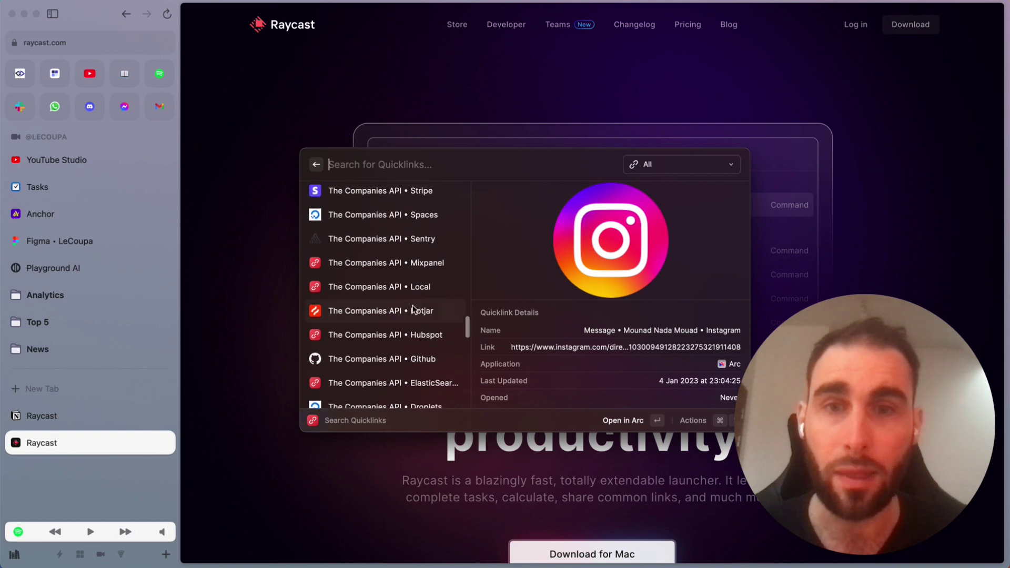
{"action": "scroll", "coordinate": [427, 300], "scroll_direction": "down", "scroll_amount": 5}
{"action": "scroll", "coordinate": [425, 308], "scroll_direction": "down", "scroll_amount": 9}
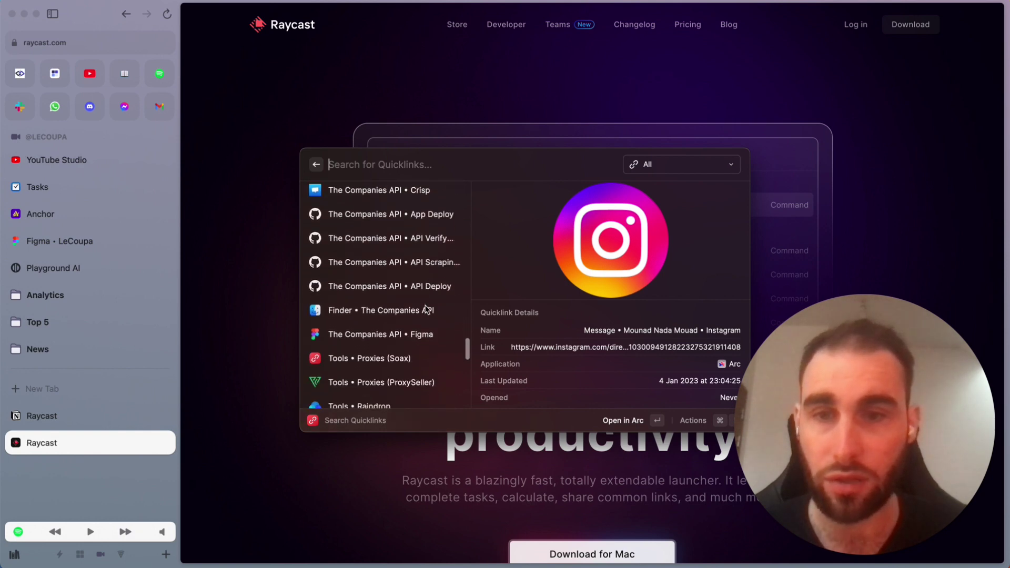
{"action": "scroll", "coordinate": [426, 309], "scroll_direction": "down", "scroll_amount": 5}
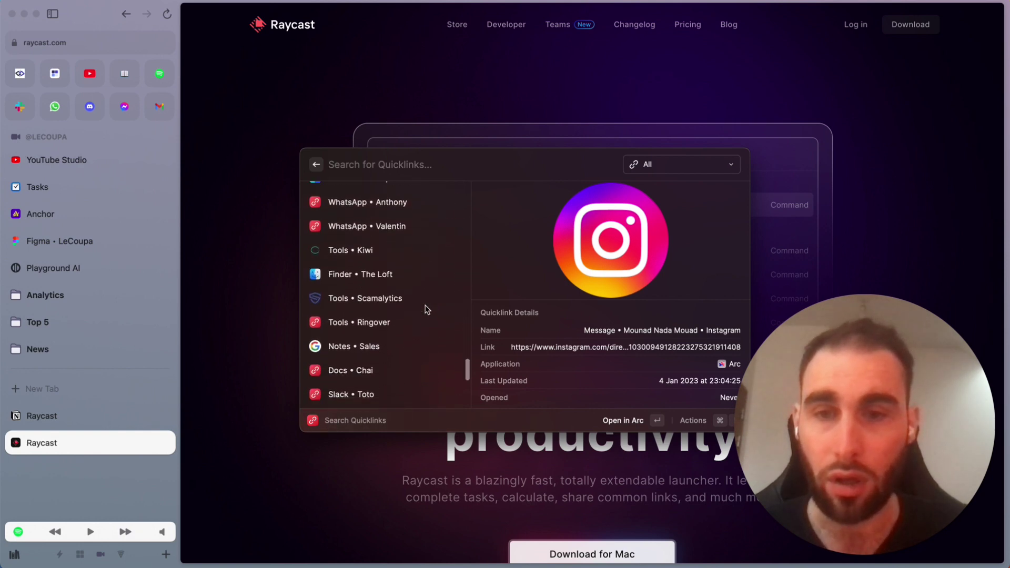
{"action": "key", "text": "Escape"}
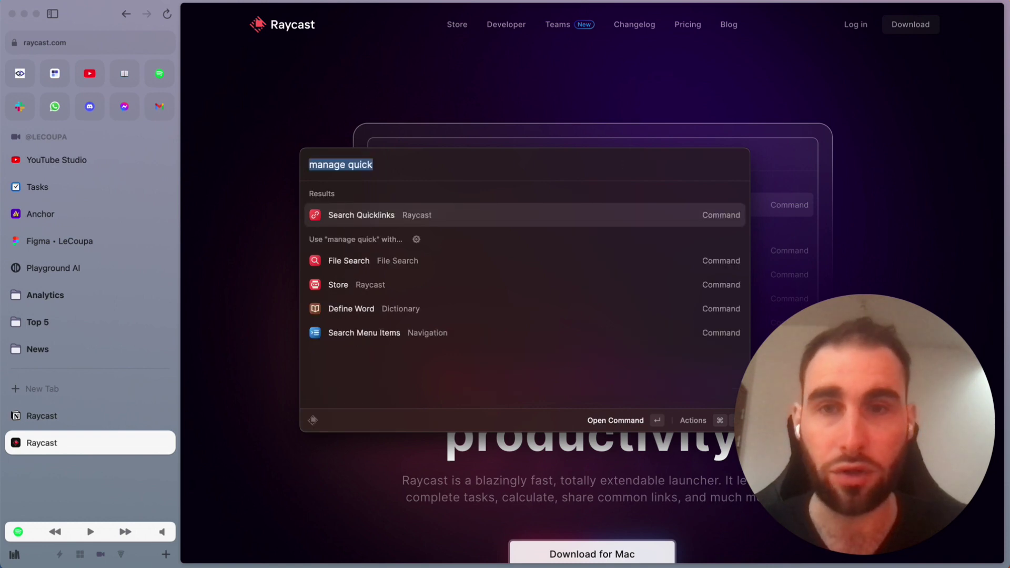
Search the launcher for the "message" quicklinks that open Messenger conversations.
{"action": "key", "text": "Escape"}
{"action": "type", "text": "message"}
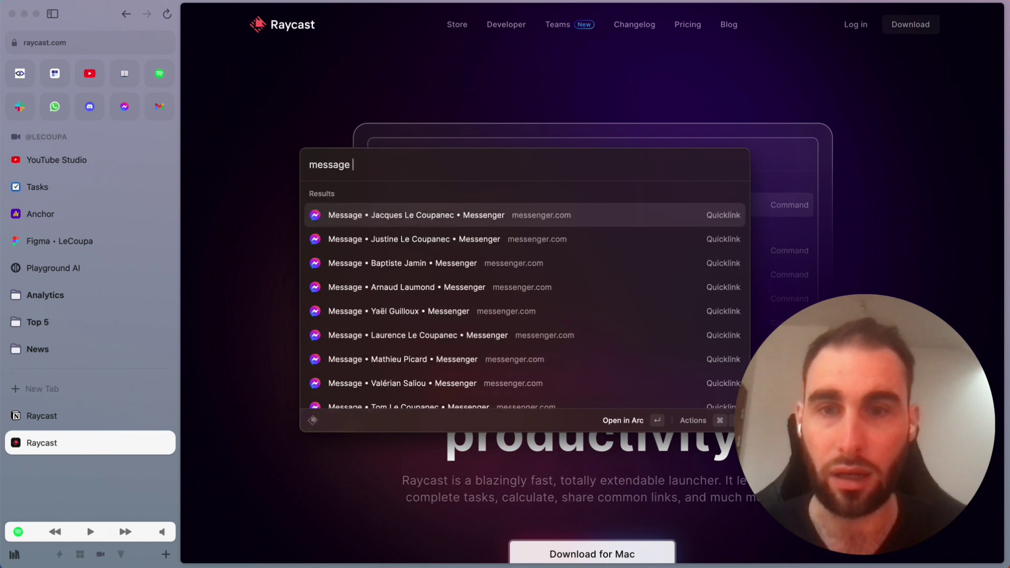
{"action": "key", "text": "Down"}
{"action": "key", "text": "Return"}
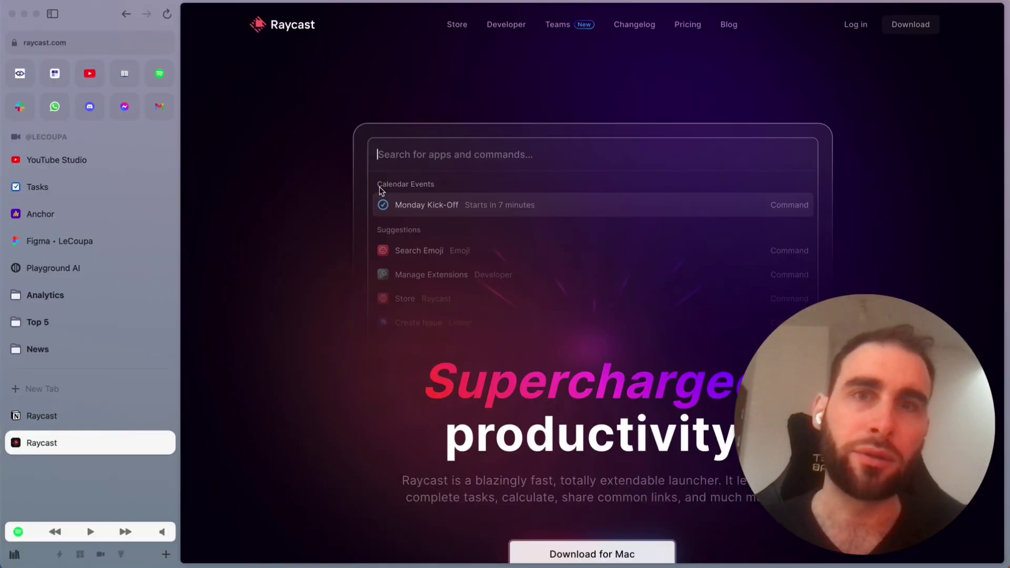
Search the launcher for "lcoupa" to find the LeCoupa quicklinks.
{"action": "key", "text": "alt+space"}
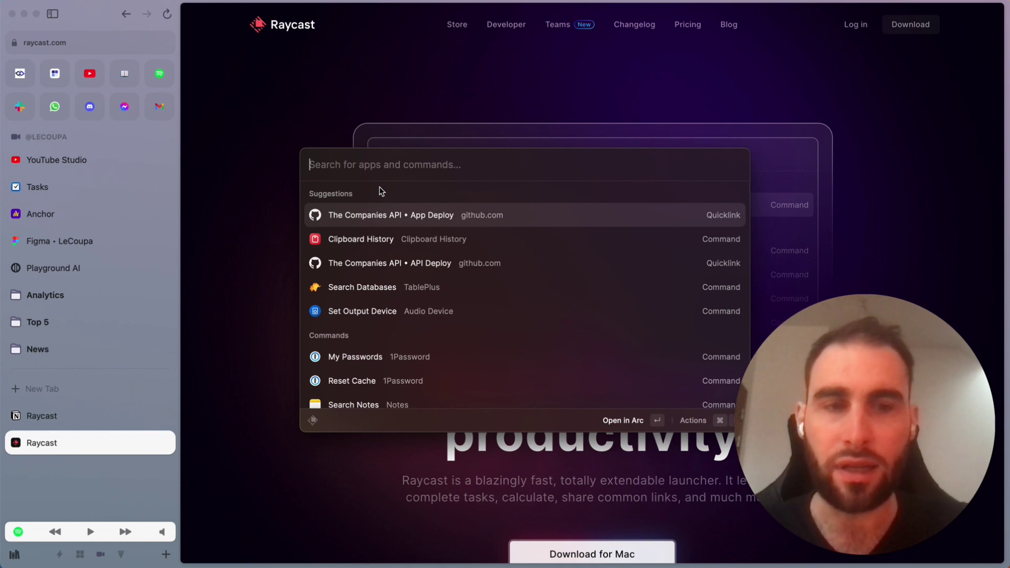
{"action": "type", "text": "lcoupa"}
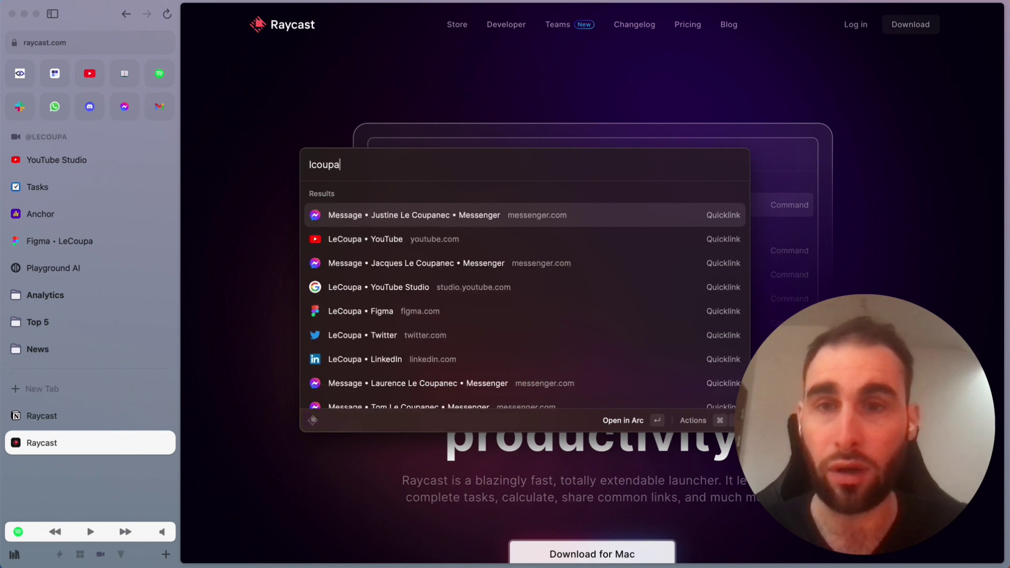
{"action": "key", "text": "Down"}
{"action": "key", "text": "Return"}
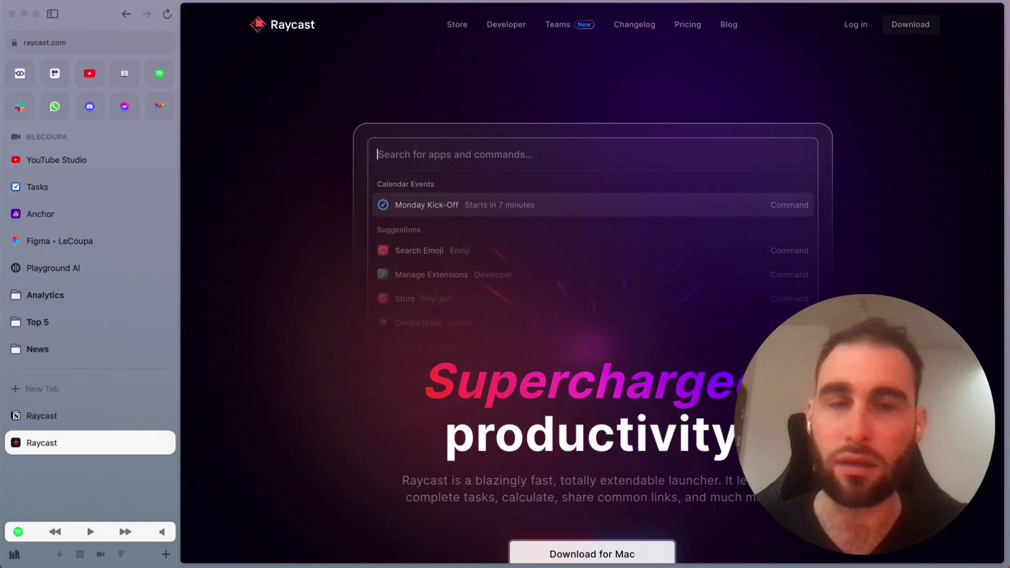
Search the launcher for "deploy" and open The Companies API • API Deploy quicklink on GitHub.
{"action": "key", "text": "alt+space"}
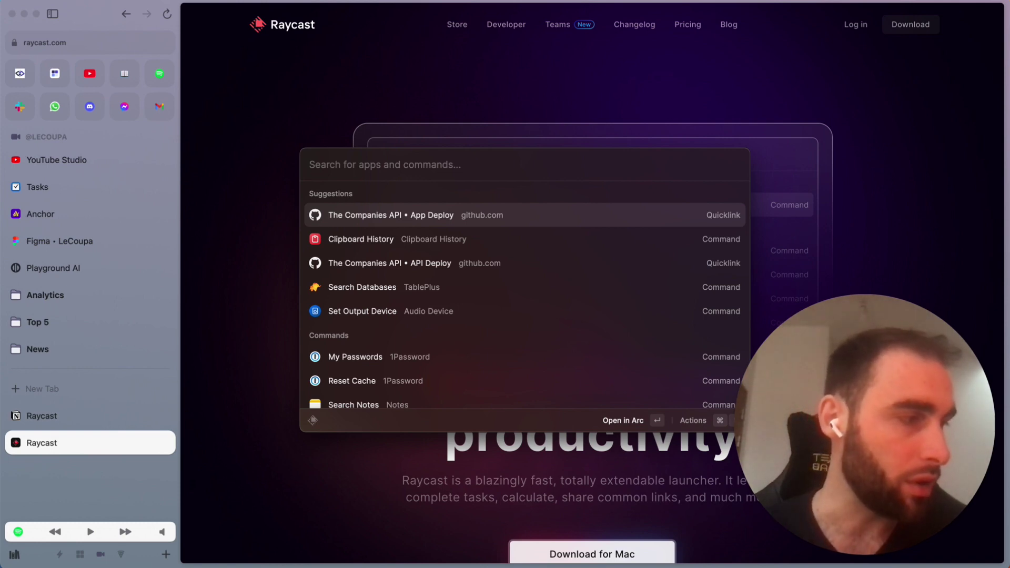
{"action": "type", "text": "deploy"}
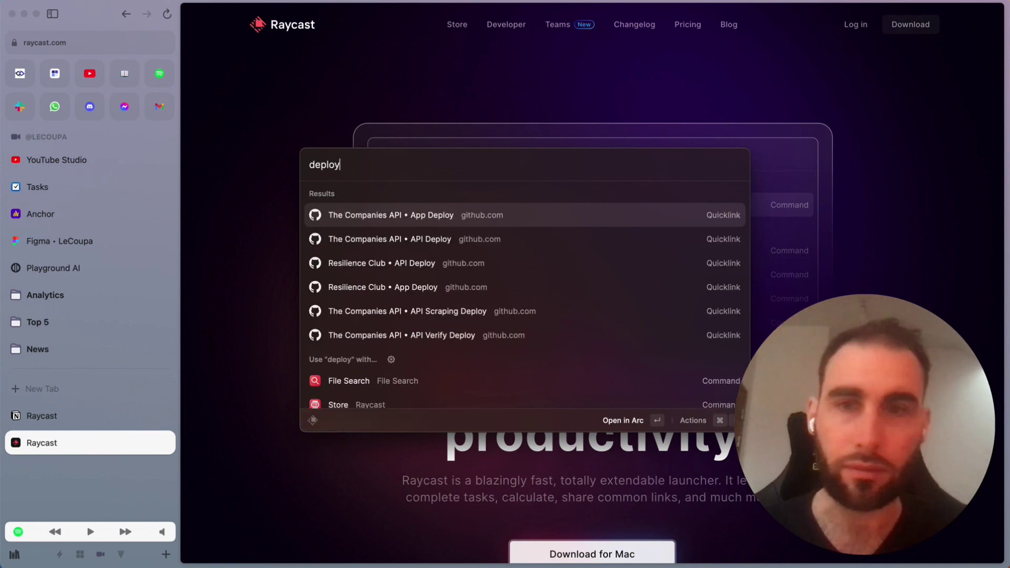
{"action": "key", "text": "Down"}
{"action": "key", "text": "Down"}
{"action": "key", "text": "Up"}
{"action": "key", "text": "Up"}
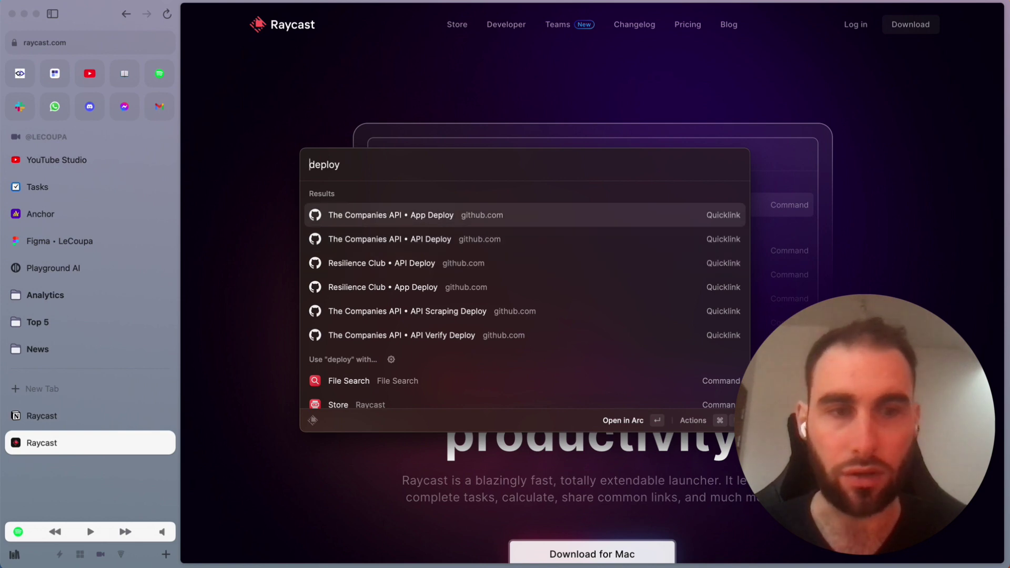
{"action": "key", "text": "Down"}
{"action": "key", "text": "Return"}
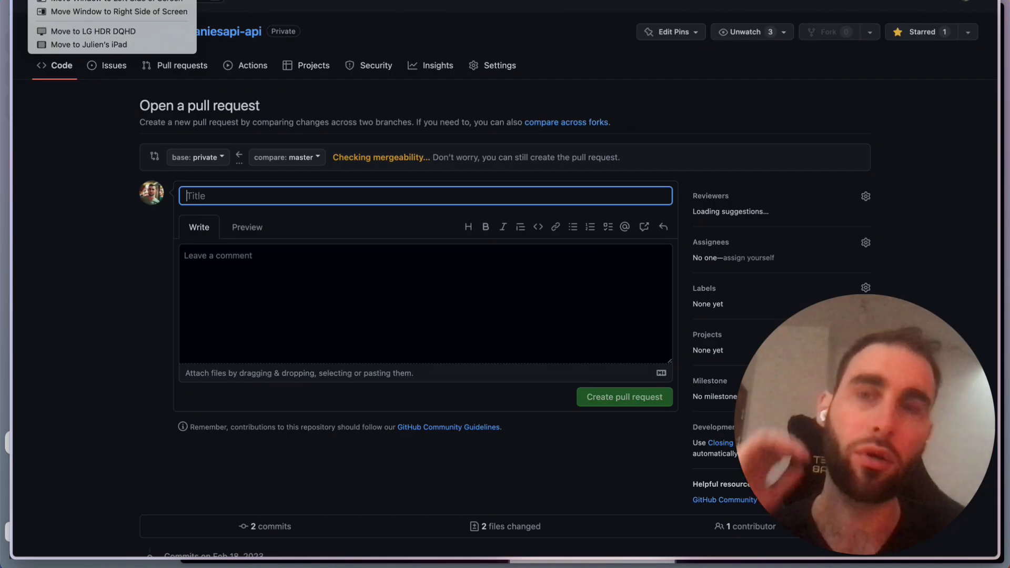
{"action": "left_click", "coordinate": [495, 147]}
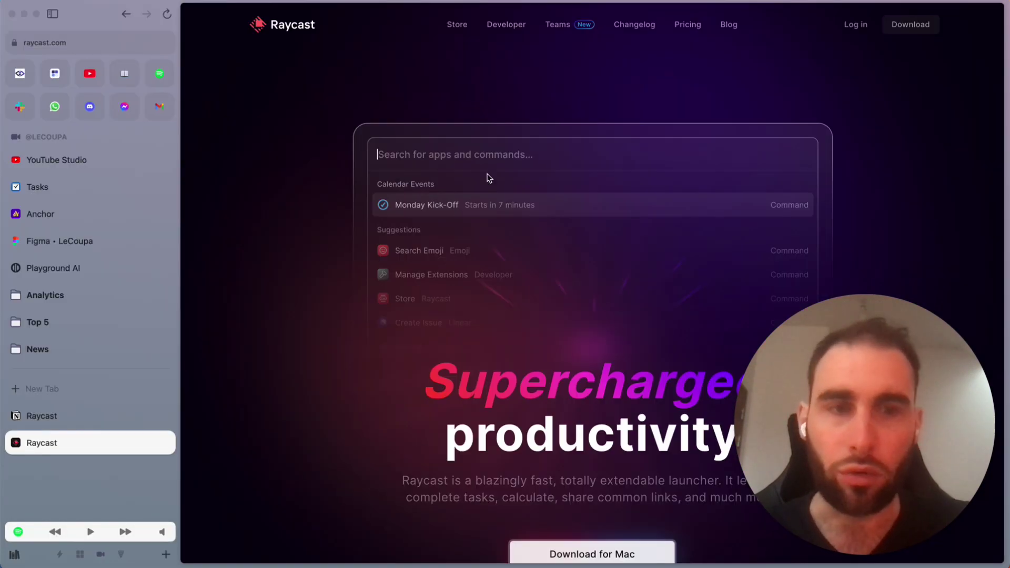
Open the Store page of the Raycast website and look through the featured and community extensions.
{"action": "key", "text": "alt+space"}
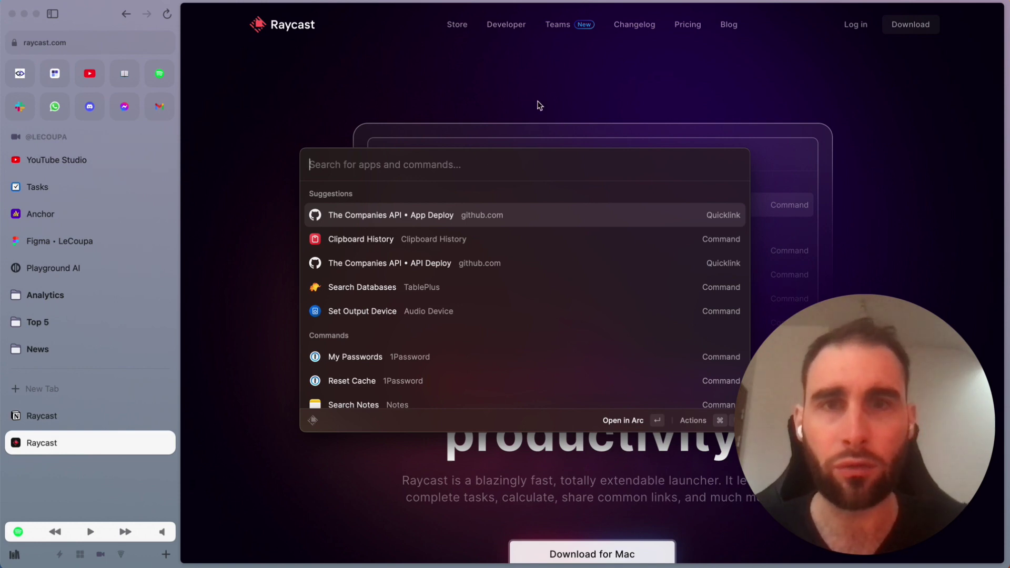
{"action": "key", "text": "Escape"}
{"action": "left_click", "coordinate": [458, 24]}
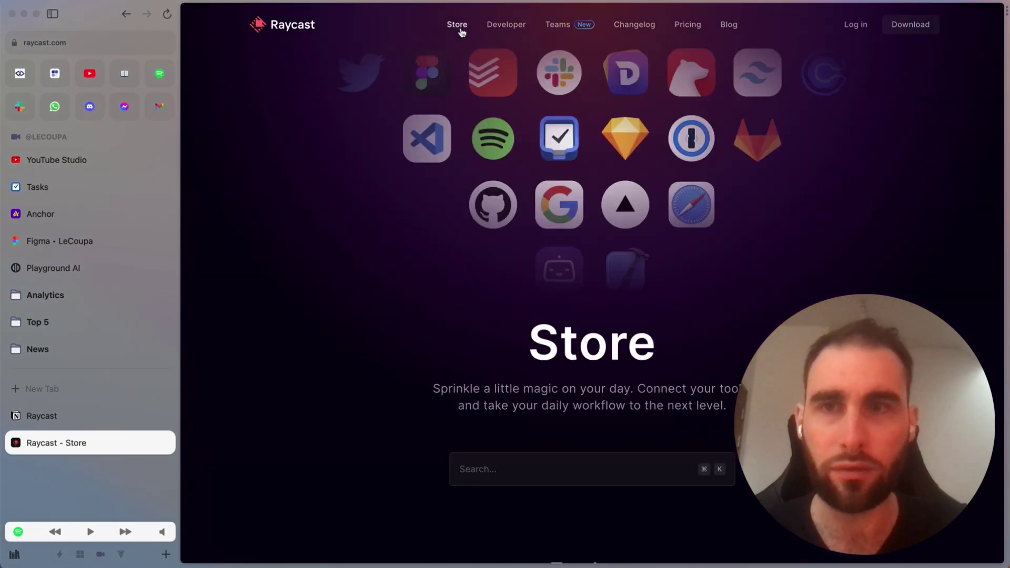
{"action": "scroll", "coordinate": [473, 198], "scroll_direction": "down", "scroll_amount": 5}
{"action": "scroll", "coordinate": [473, 199], "scroll_direction": "down", "scroll_amount": 5}
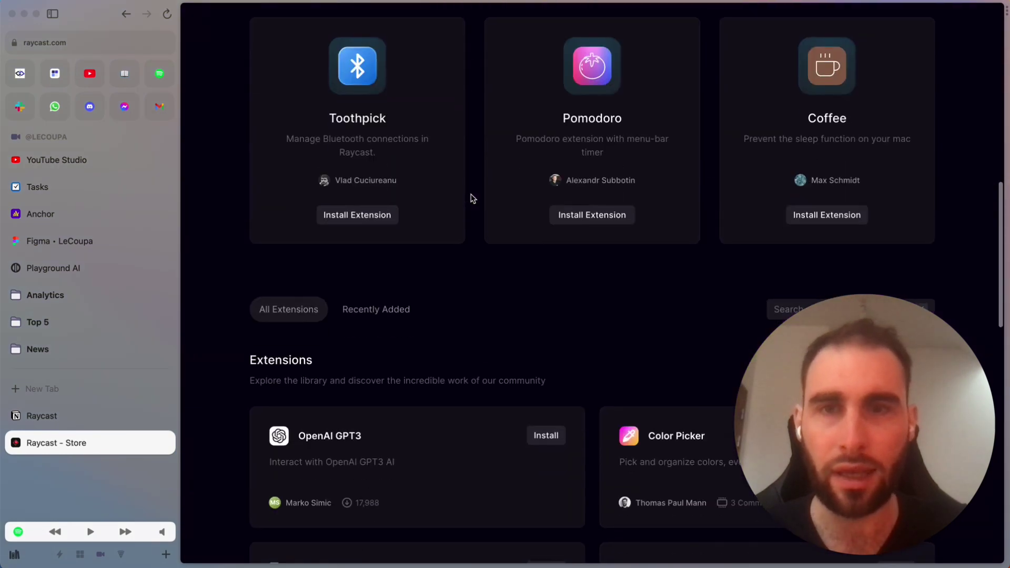
{"action": "scroll", "coordinate": [472, 199], "scroll_direction": "up", "scroll_amount": 4}
{"action": "scroll", "coordinate": [472, 199], "scroll_direction": "down", "scroll_amount": 3}
{"action": "scroll", "coordinate": [473, 198], "scroll_direction": "down", "scroll_amount": 2}
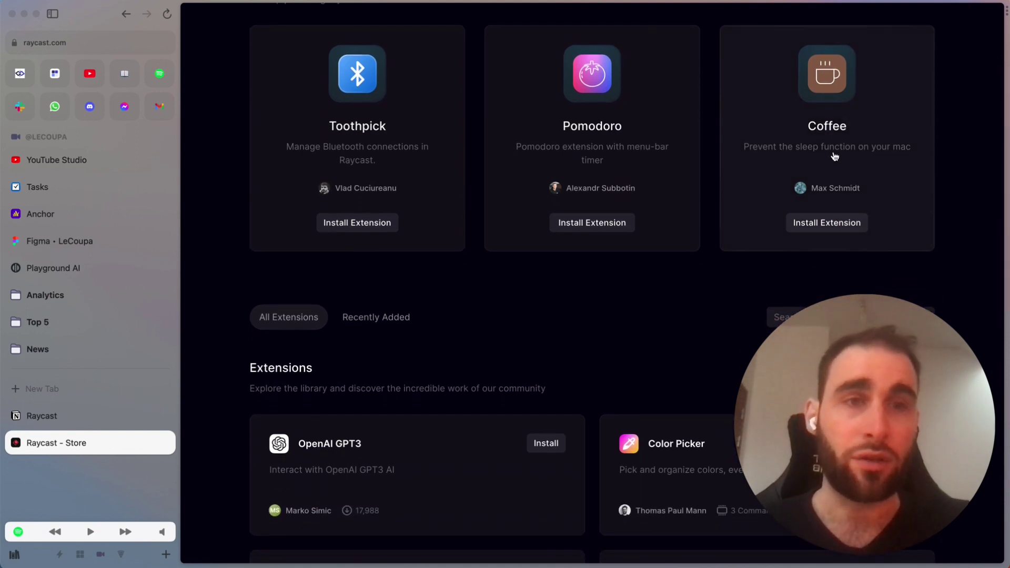
Look through the featured extensions and the All Extensions list in the Raycast store.
{"action": "scroll", "coordinate": [885, 142], "scroll_direction": "down", "scroll_amount": 1}
{"action": "scroll", "coordinate": [886, 142], "scroll_direction": "up", "scroll_amount": 1}
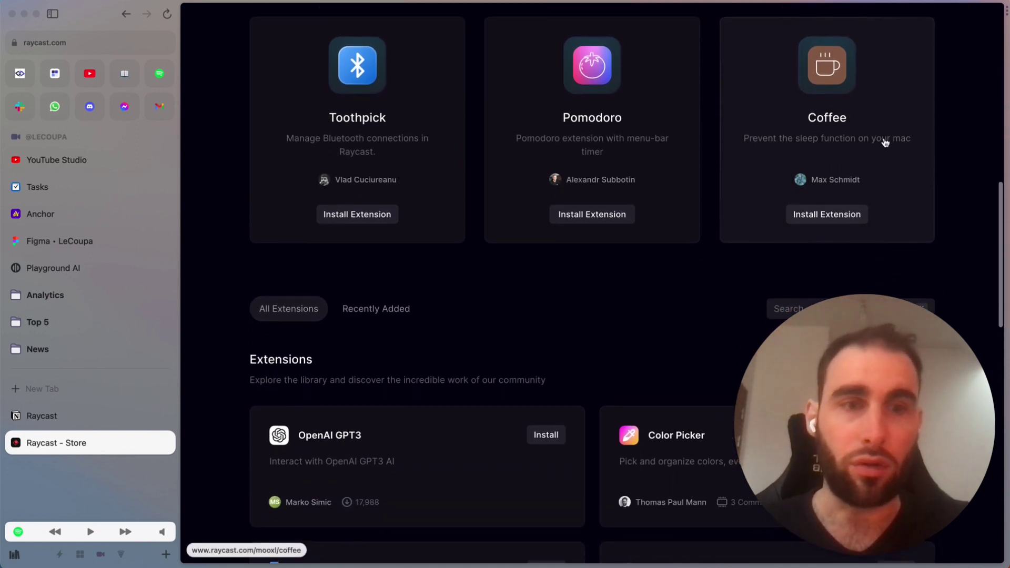
{"action": "scroll", "coordinate": [636, 196], "scroll_direction": "down", "scroll_amount": 1}
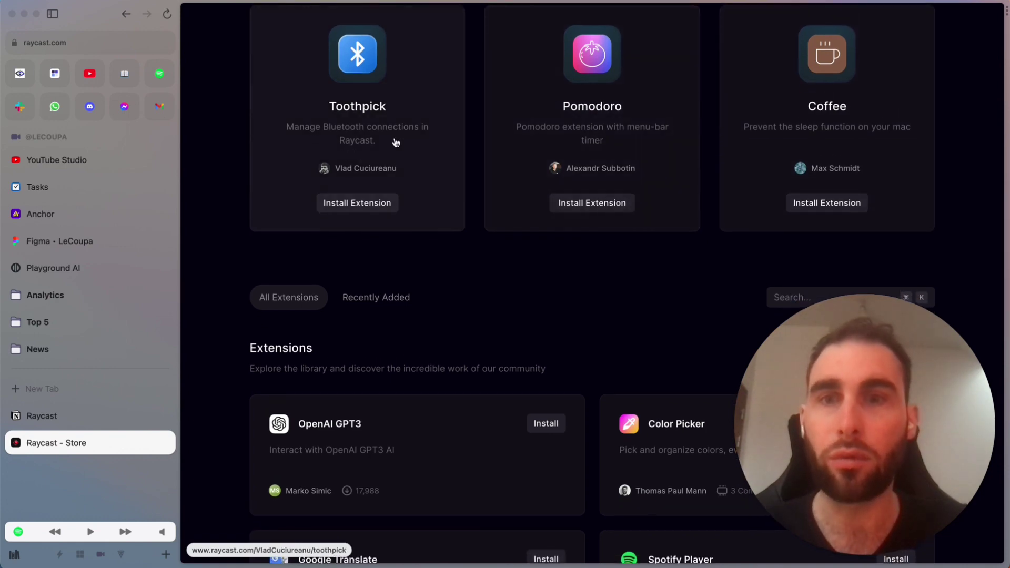
{"action": "scroll", "coordinate": [395, 142], "scroll_direction": "down", "scroll_amount": 10}
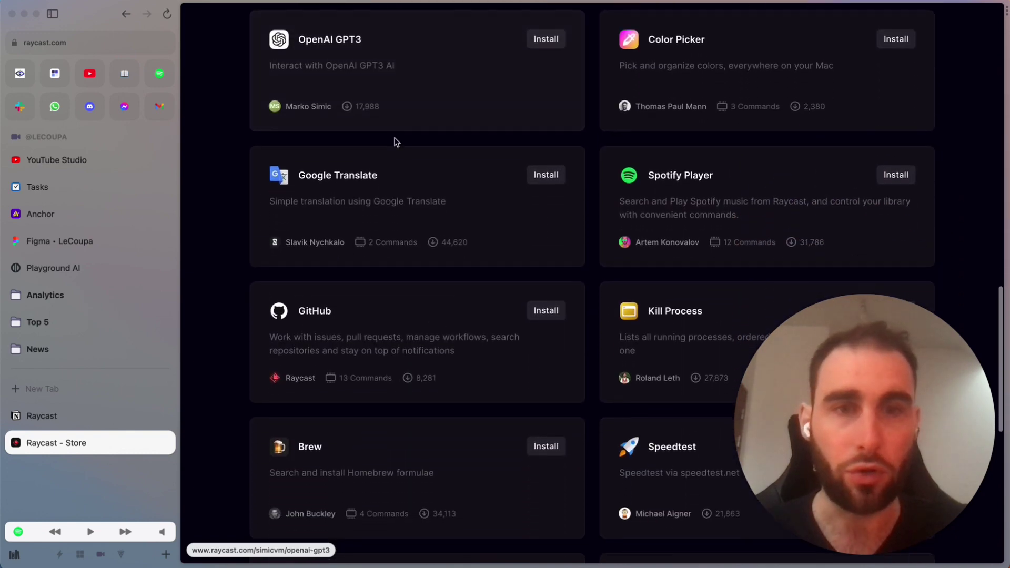
{"action": "scroll", "coordinate": [395, 142], "scroll_direction": "down", "scroll_amount": 5}
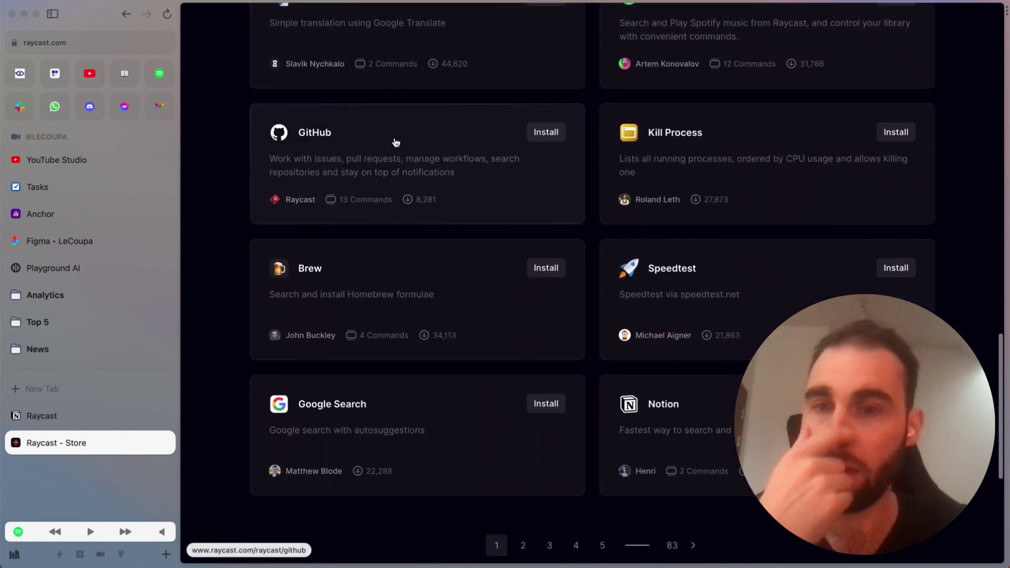
{"action": "scroll", "coordinate": [396, 142], "scroll_direction": "down", "scroll_amount": 3}
{"action": "scroll", "coordinate": [395, 142], "scroll_direction": "up", "scroll_amount": 10}
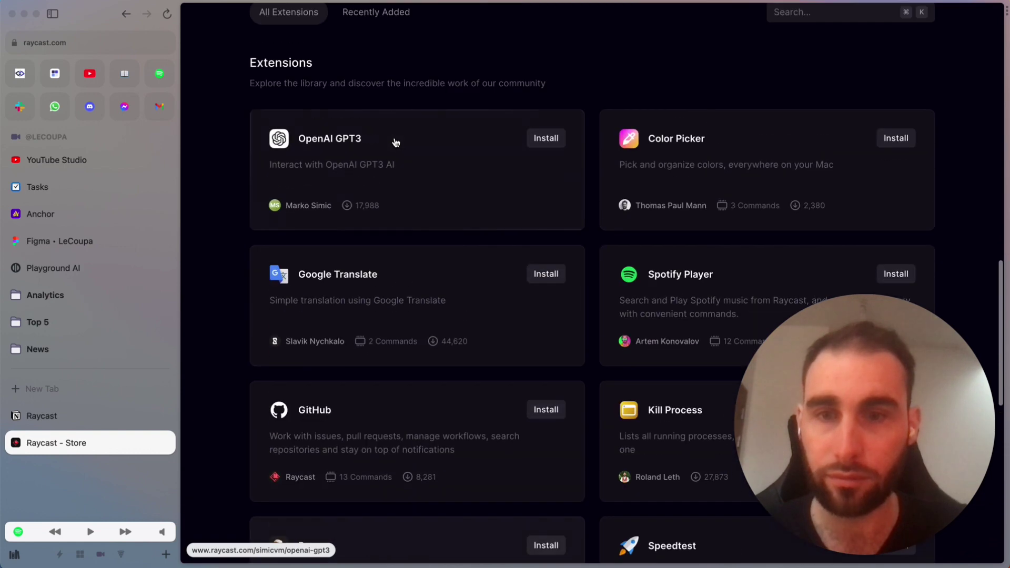
{"action": "scroll", "coordinate": [395, 142], "scroll_direction": "up", "scroll_amount": 7}
{"action": "scroll", "coordinate": [694, 207], "scroll_direction": "down", "scroll_amount": 2}
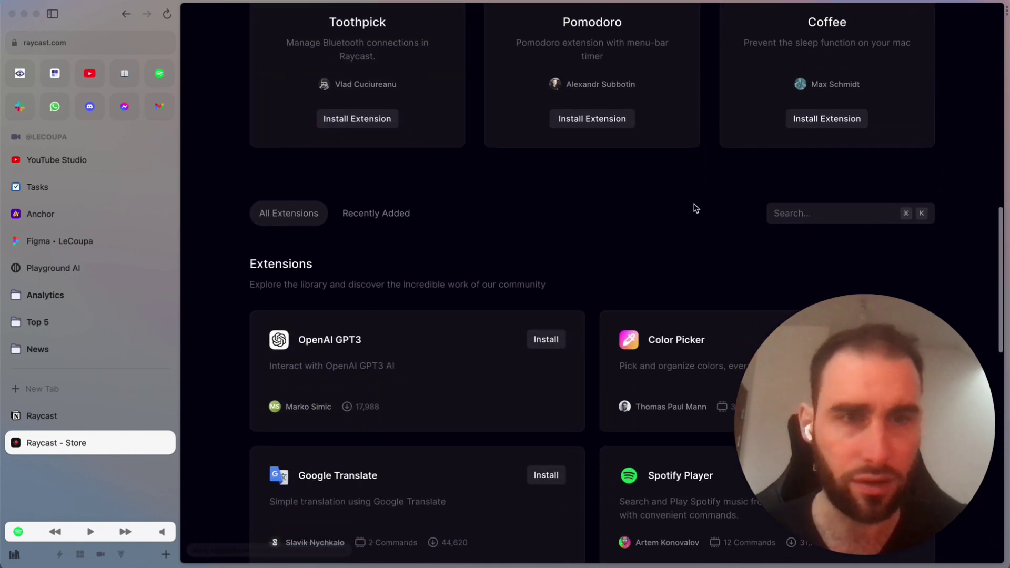
Search the extension store for "playground" and close the search.
{"action": "left_click", "coordinate": [842, 224]}
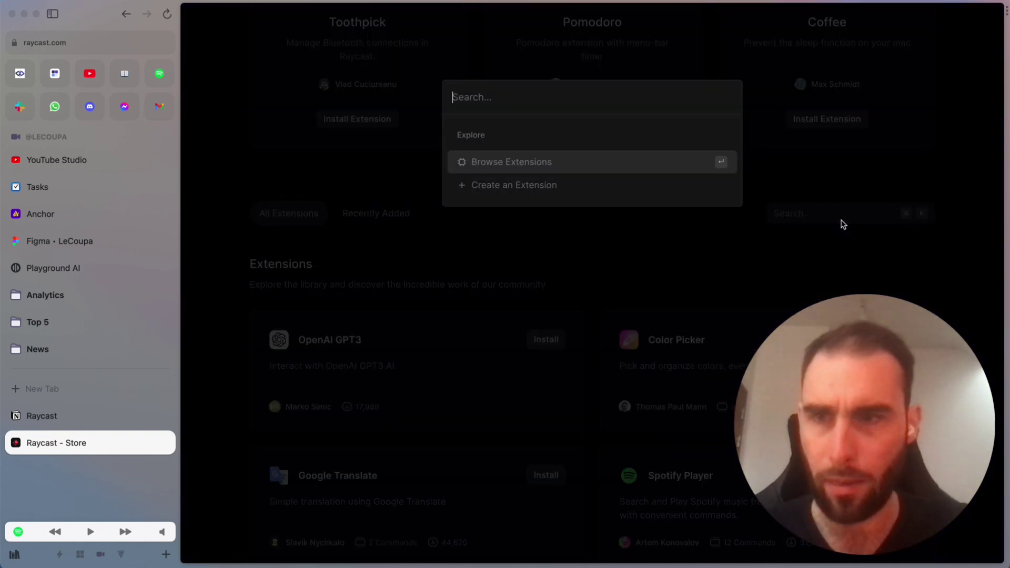
{"action": "type", "text": "playgrou"}
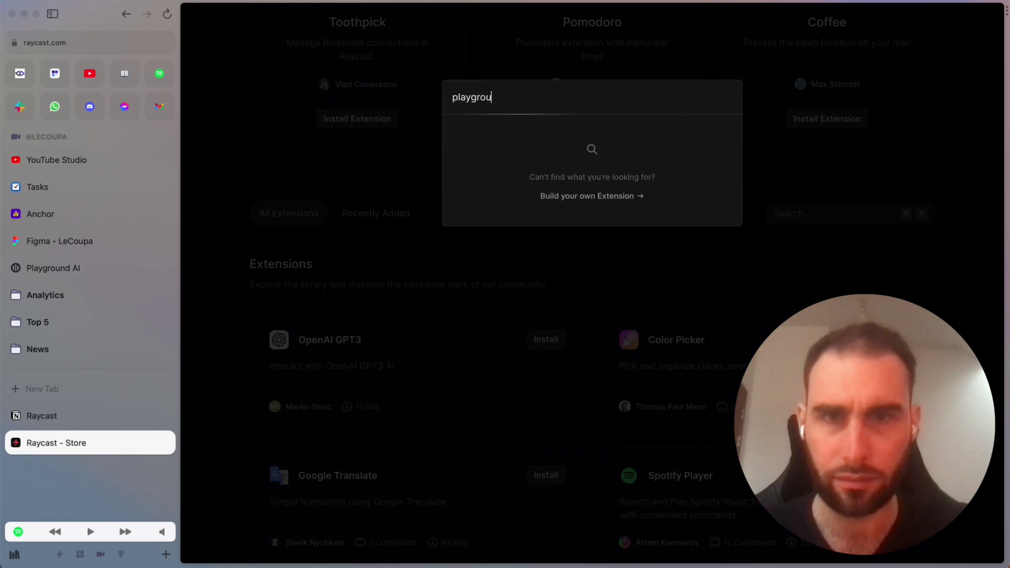
{"action": "type", "text": "nd"}
{"action": "key", "text": "Escape"}
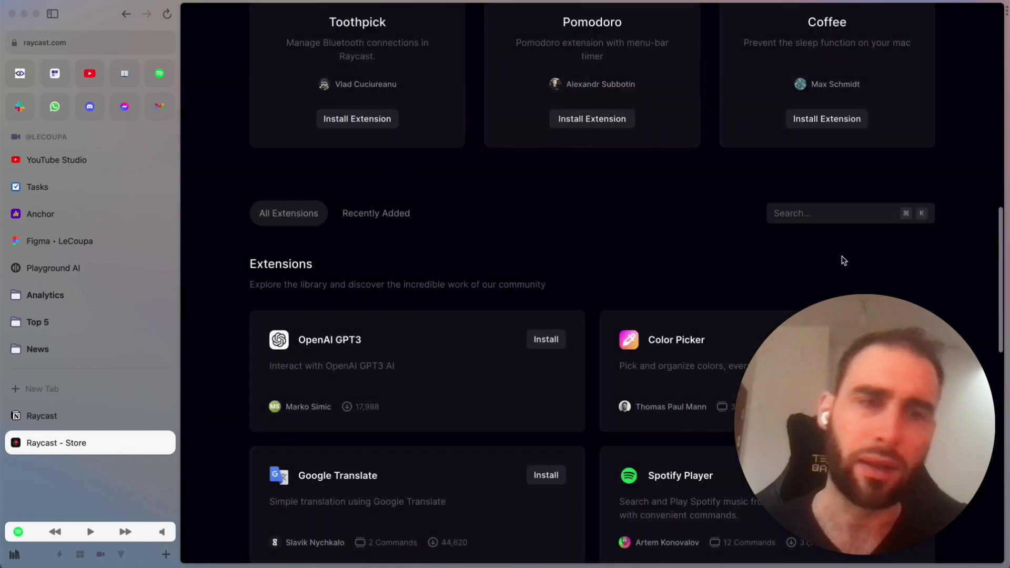
Show the Recently Added extensions in the store and look through the list.
{"action": "scroll", "coordinate": [707, 403], "scroll_direction": "down", "scroll_amount": 10}
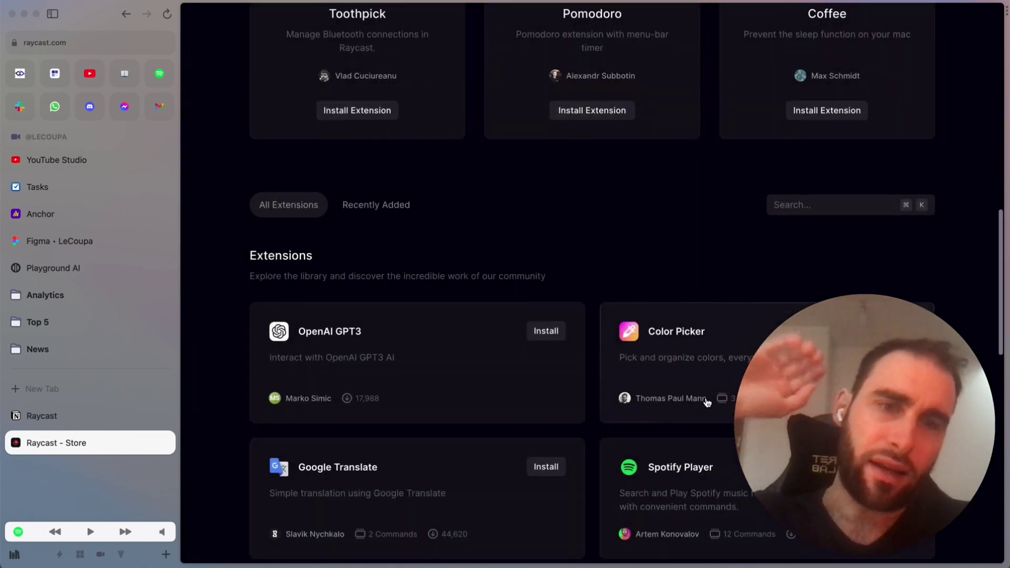
{"action": "scroll", "coordinate": [708, 402], "scroll_direction": "up", "scroll_amount": 10}
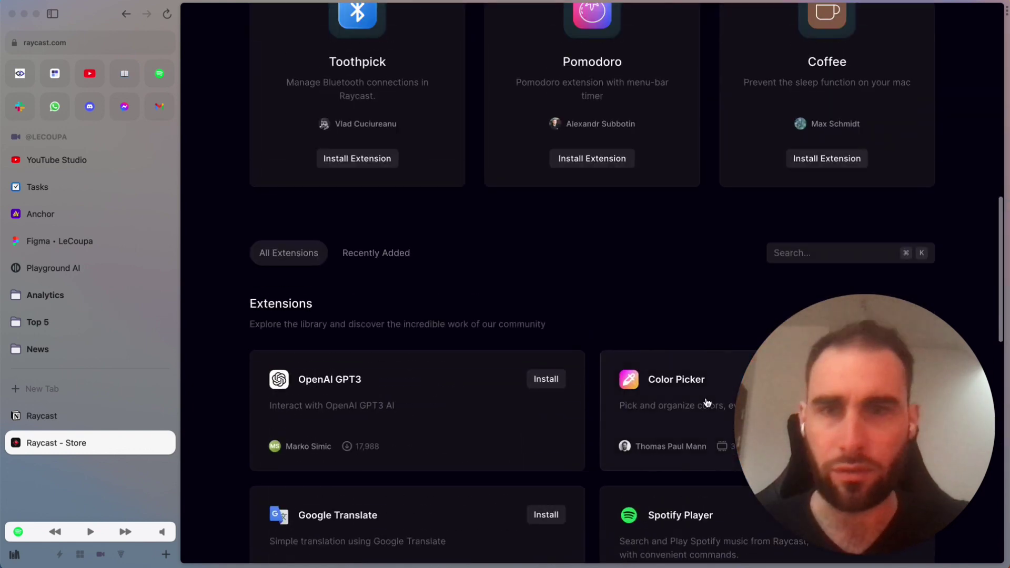
{"action": "left_click", "coordinate": [376, 252]}
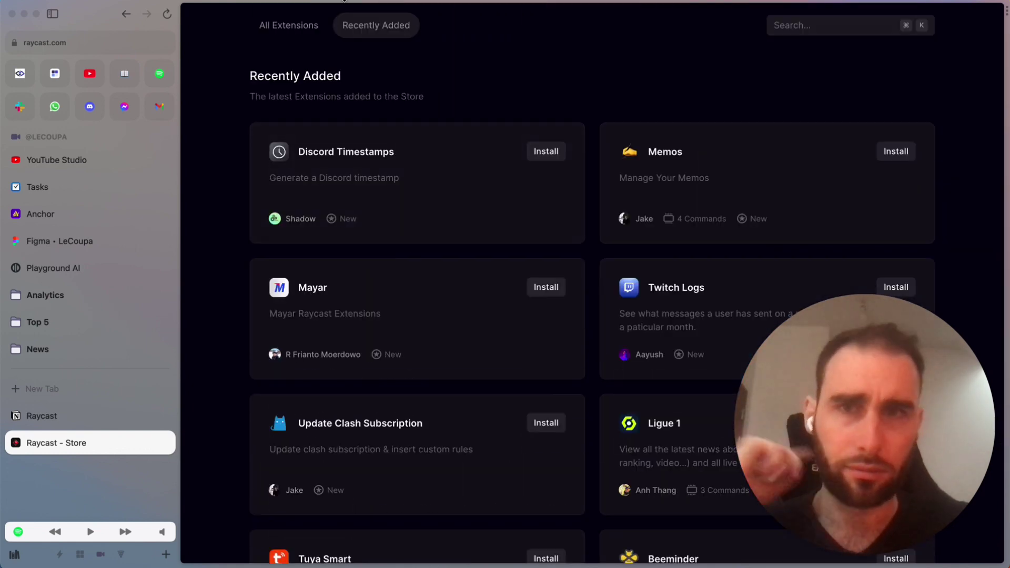
{"action": "scroll", "coordinate": [418, 145], "scroll_direction": "down", "scroll_amount": 3}
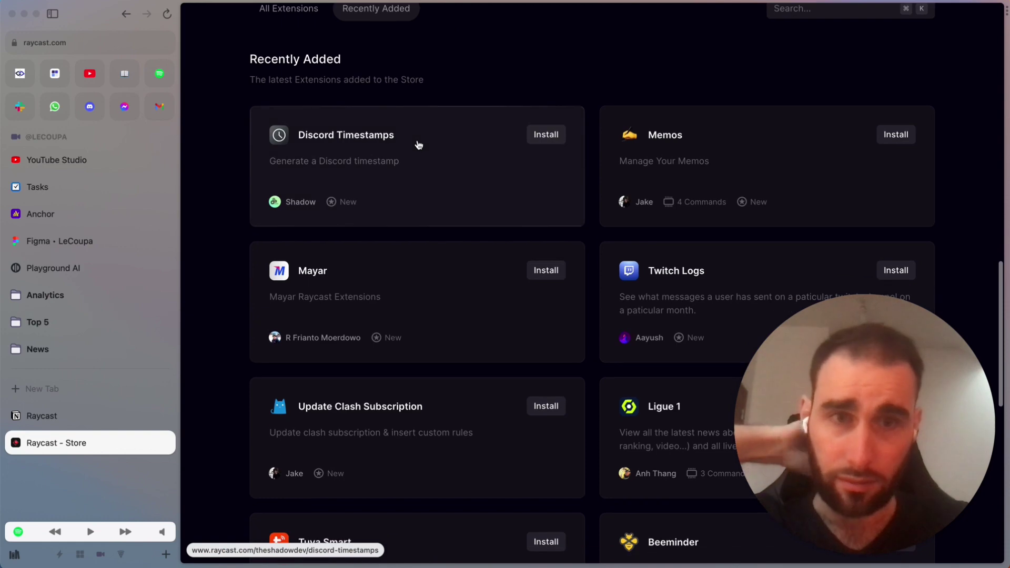
{"action": "scroll", "coordinate": [459, 337], "scroll_direction": "down", "scroll_amount": 10}
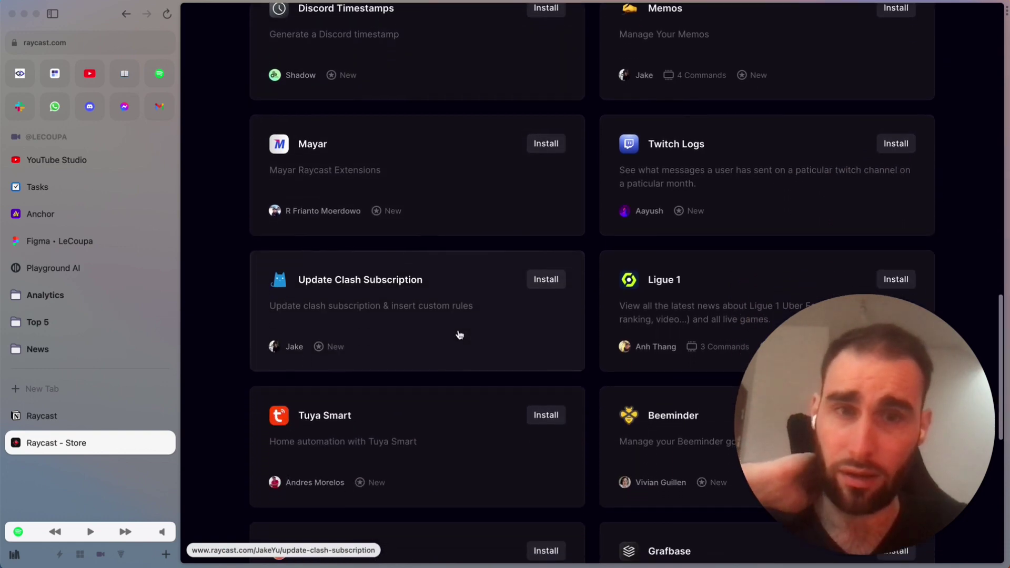
Search the launcher for "notion" and open Notion's Create Database Page command.
{"action": "key", "text": "alt+space"}
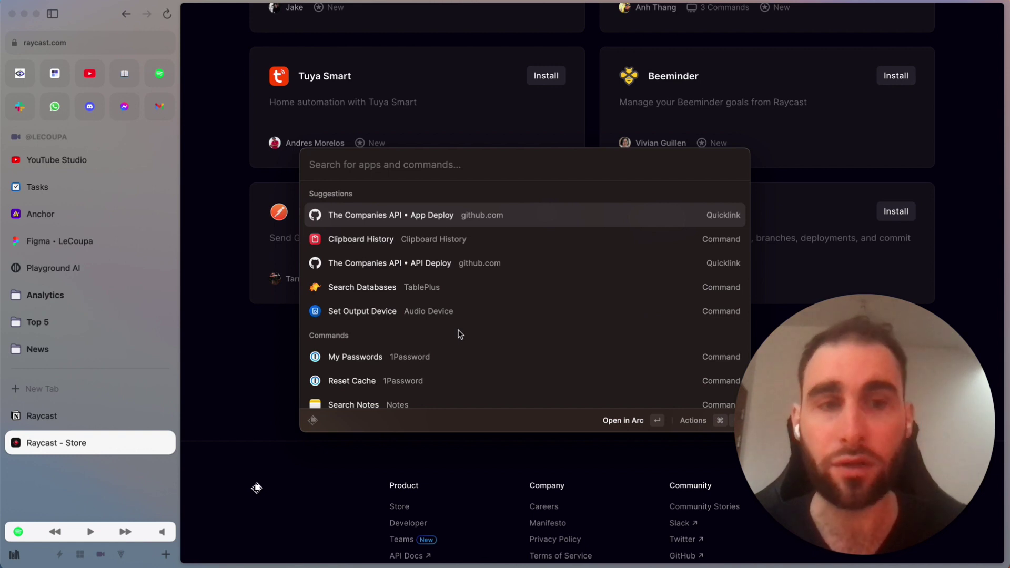
{"action": "key", "text": "Escape"}
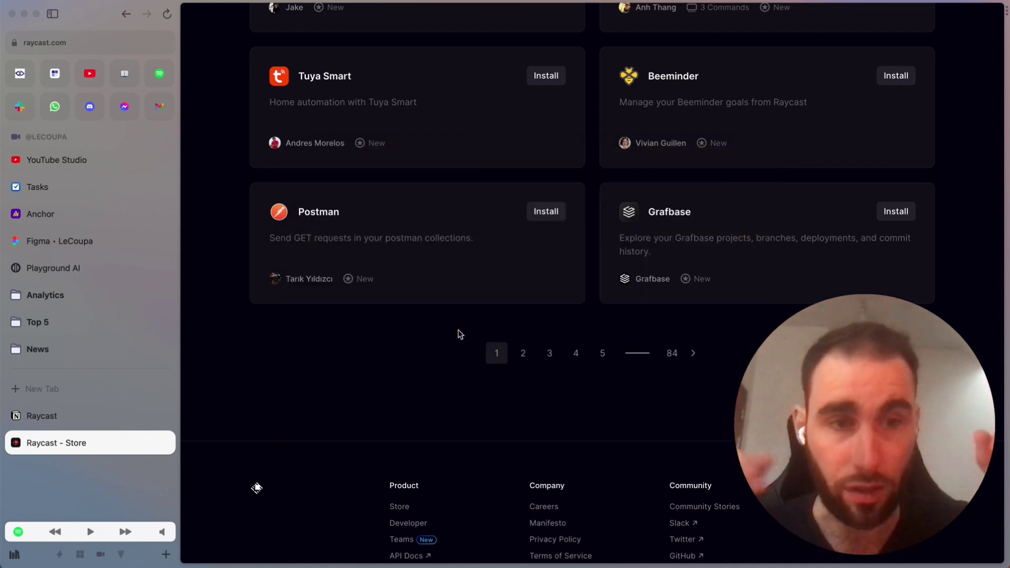
{"action": "key", "text": "super+space"}
{"action": "type", "text": "notion"}
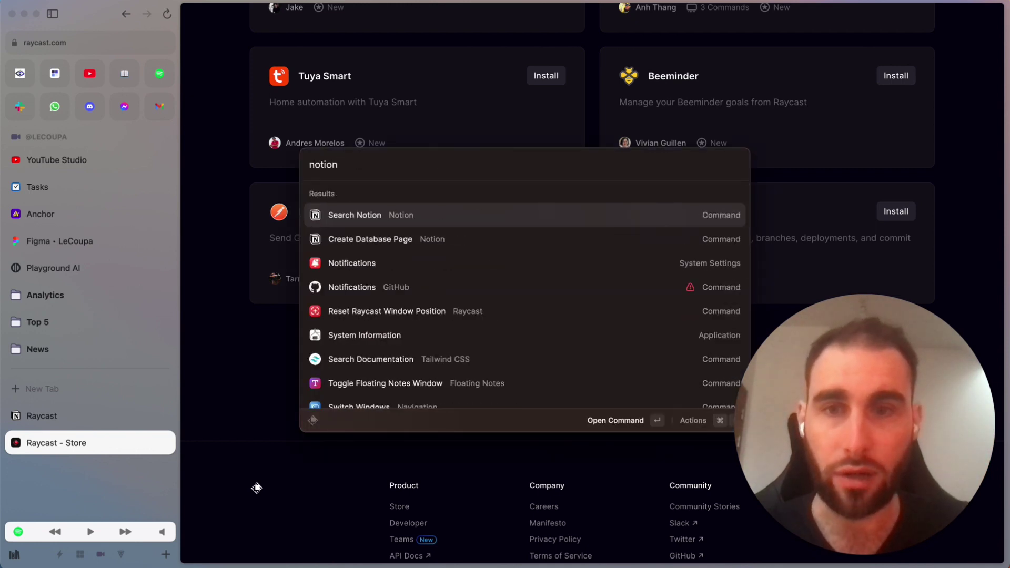
{"action": "key", "text": "Down"}
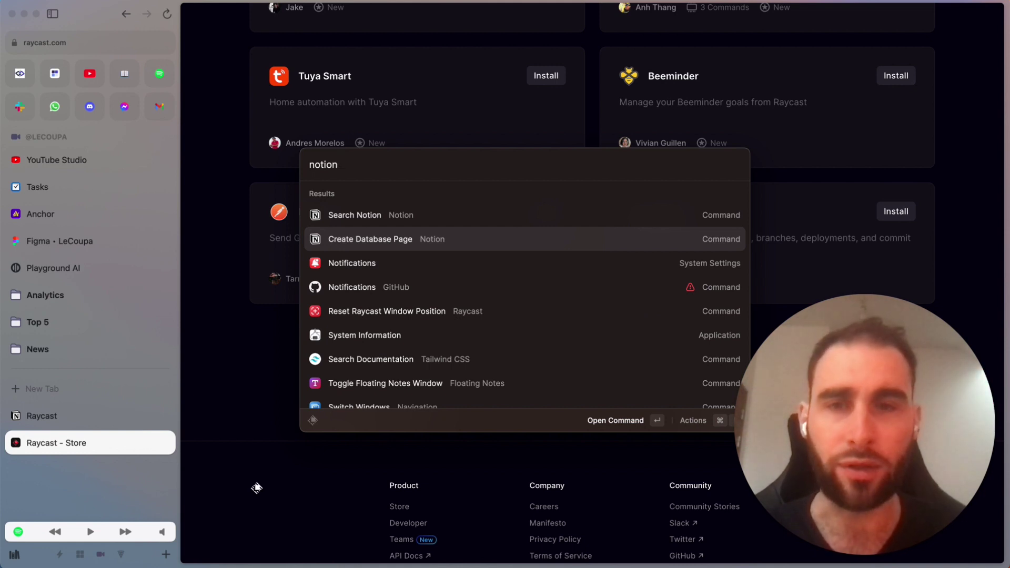
{"action": "key", "text": "Return"}
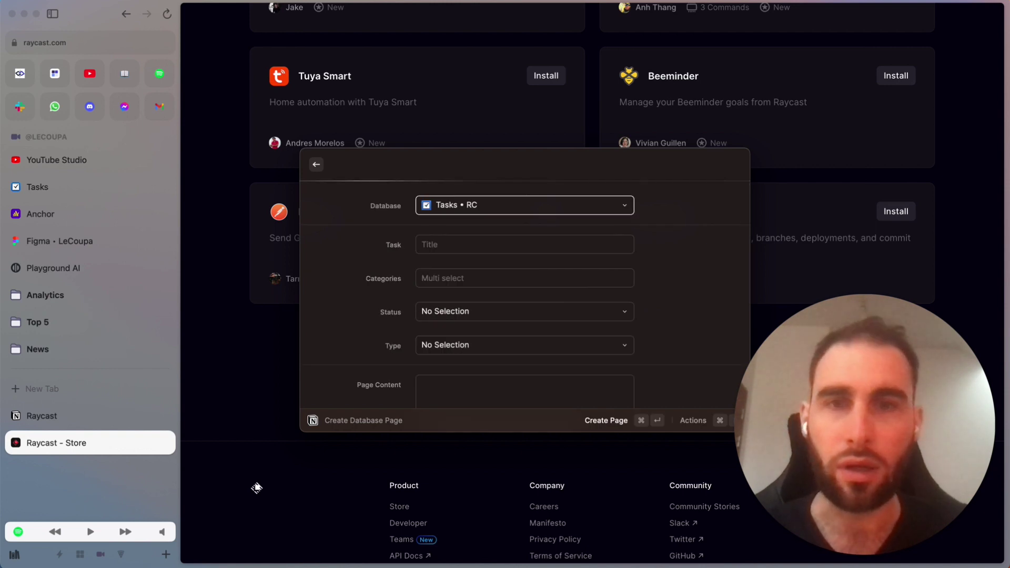
Choose the Tasks • TCA database, title the task "Do something" and add the api category.
{"action": "left_click", "coordinate": [544, 212]}
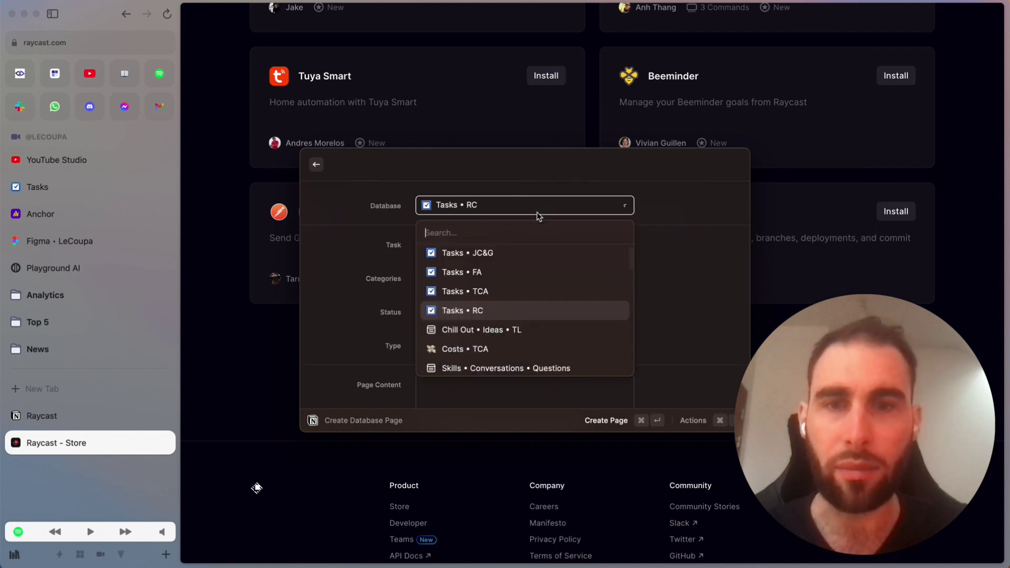
{"action": "left_click", "coordinate": [505, 291]}
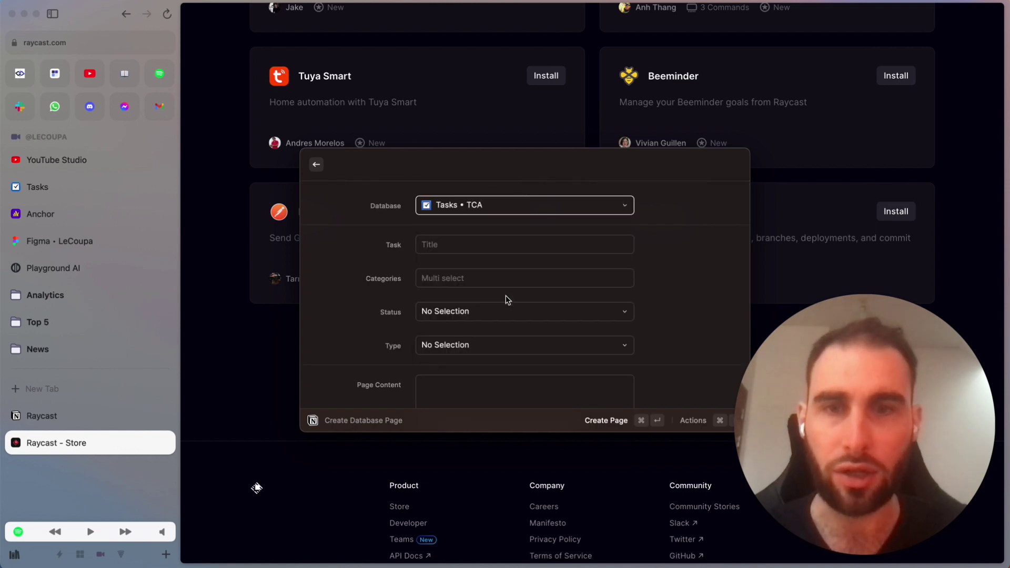
{"action": "left_click", "coordinate": [480, 243]}
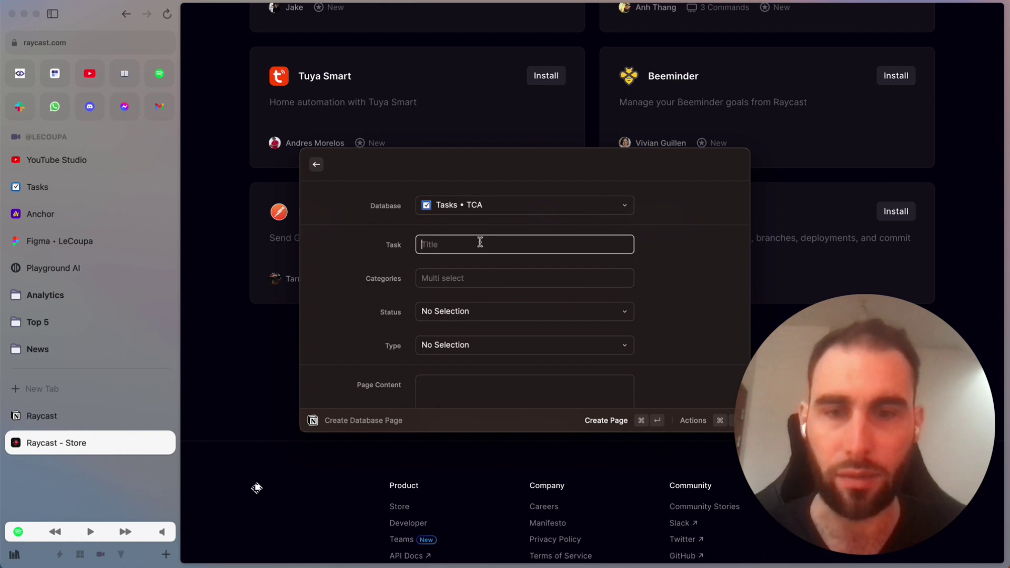
{"action": "type", "text": "Do something"}
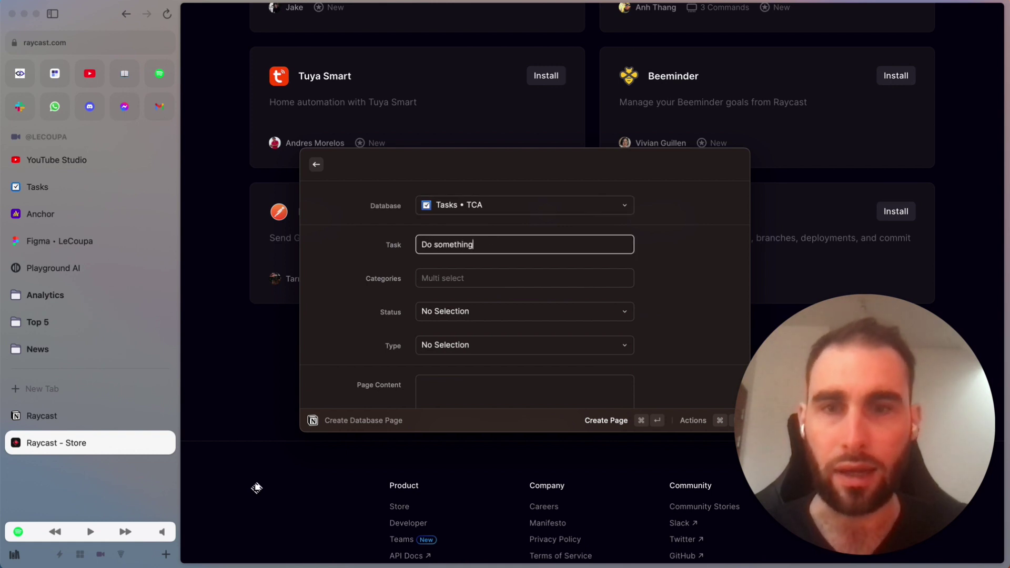
{"action": "left_click", "coordinate": [482, 281]}
{"action": "type", "text": "api"}
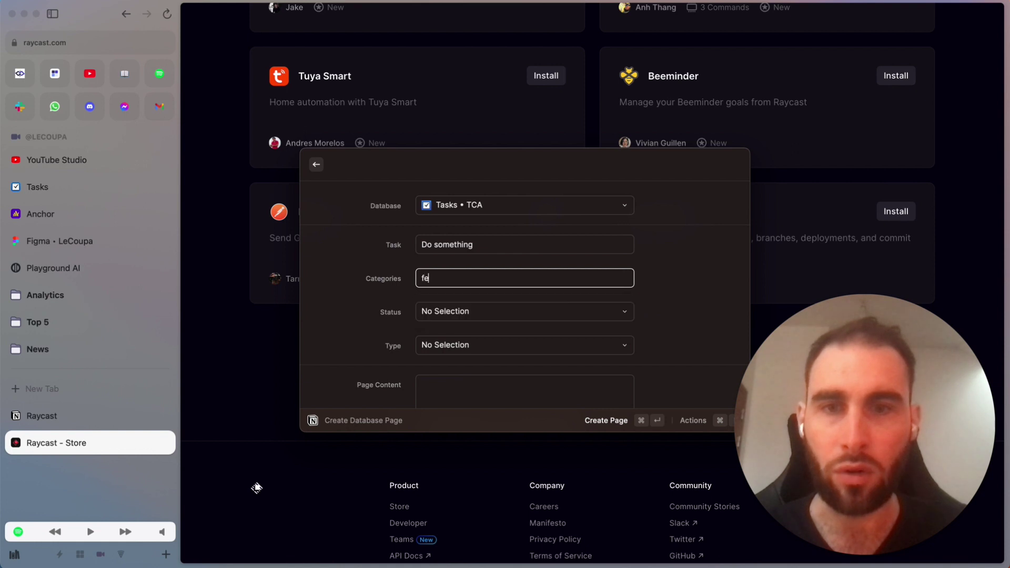
{"action": "key", "text": "Return"}
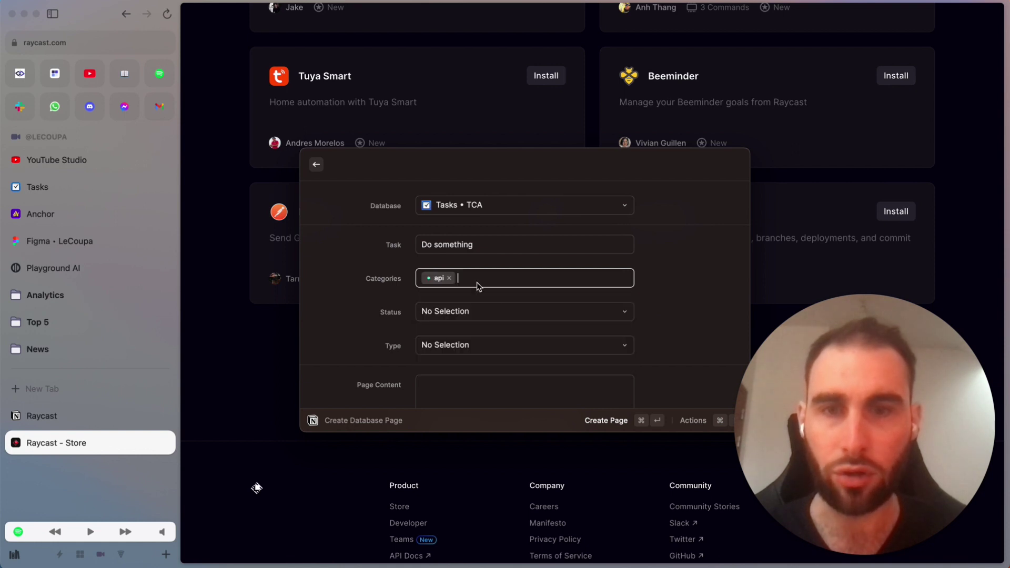
Set the new task's type to feat and its status to Processing.
{"action": "left_click", "coordinate": [519, 315]}
{"action": "left_click", "coordinate": [504, 404]}
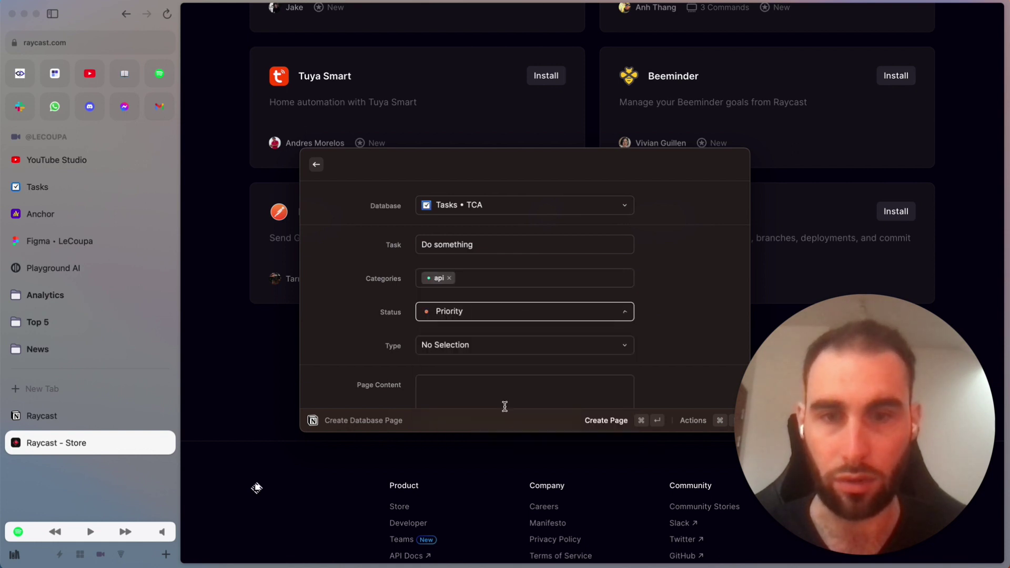
{"action": "left_click", "coordinate": [492, 347]}
{"action": "left_click", "coordinate": [476, 459]}
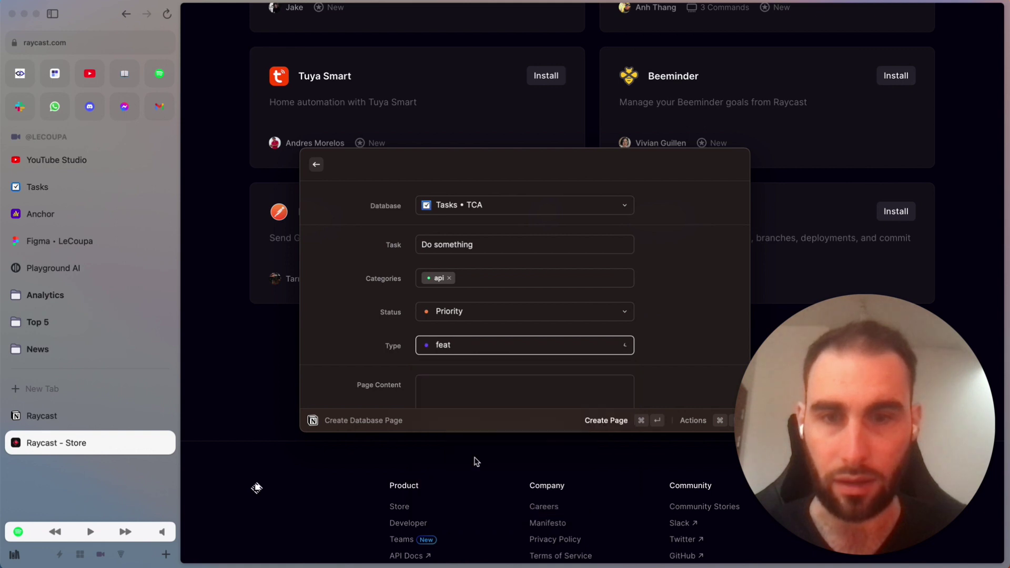
{"action": "left_click", "coordinate": [469, 311]}
{"action": "left_click", "coordinate": [475, 385]}
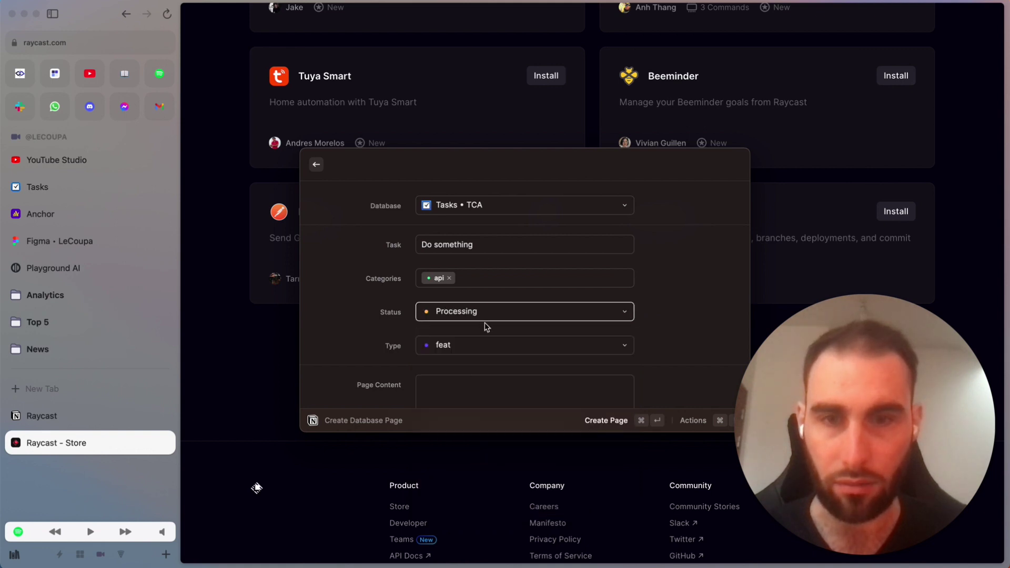
Create the Notion page with its content left empty and close the launcher.
{"action": "scroll", "coordinate": [487, 331], "scroll_direction": "down", "scroll_amount": 2}
{"action": "left_click", "coordinate": [487, 331]}
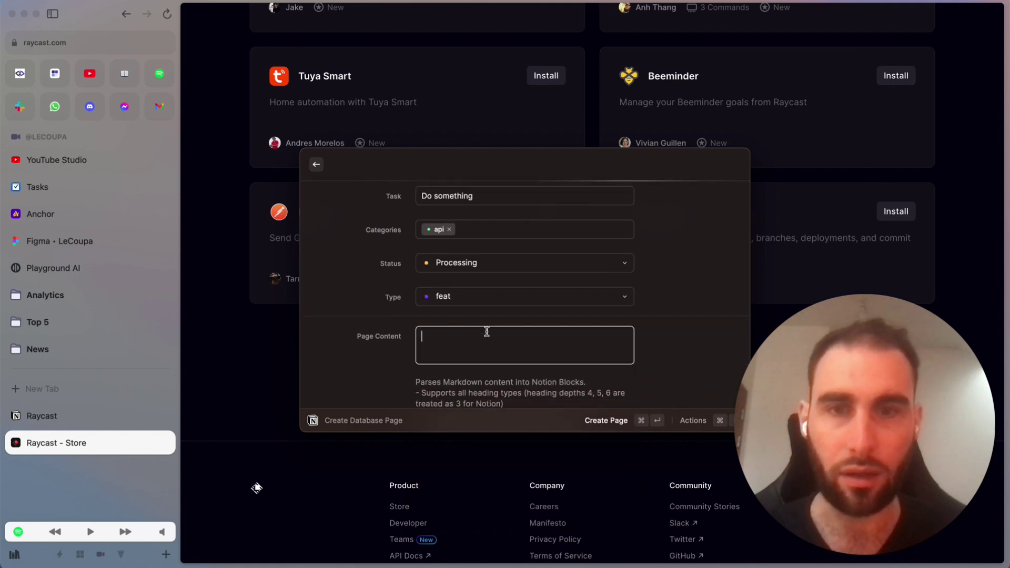
{"action": "key", "text": "Escape"}
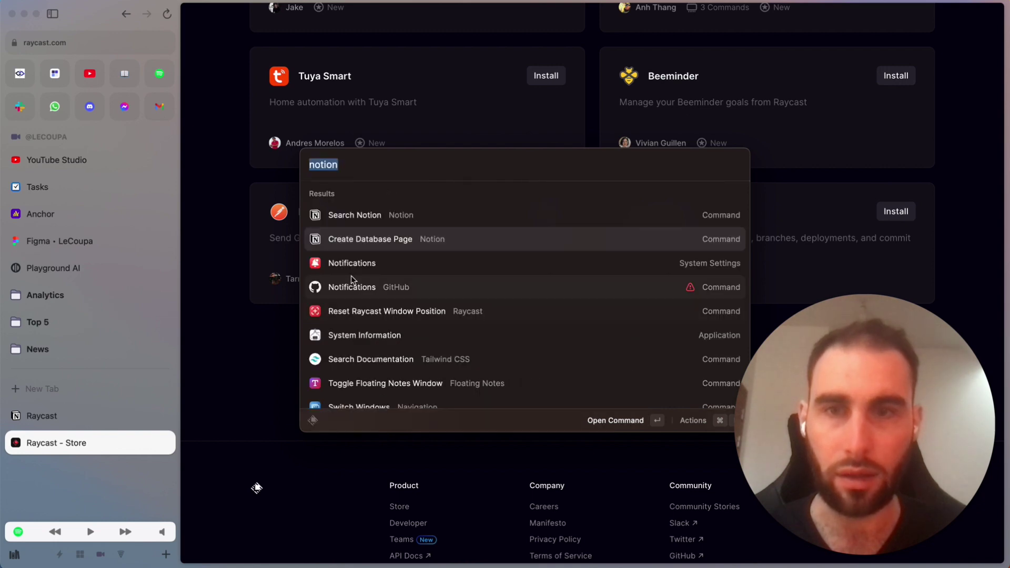
{"action": "key", "text": "Escape"}
Switch to the Tasks tab in Notion and open The Companies API page to view its task table.
{"action": "left_click", "coordinate": [131, 187]}
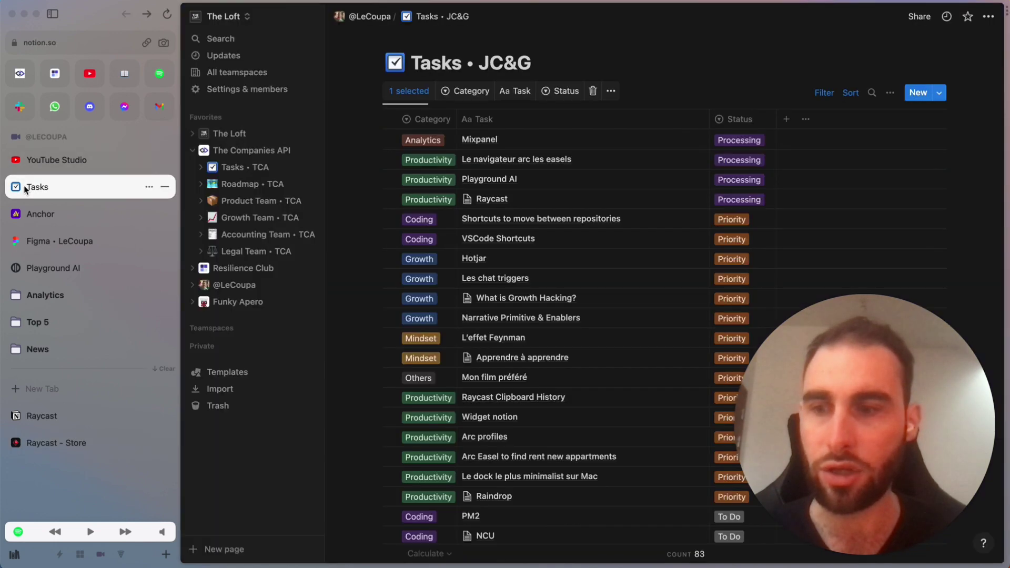
{"action": "left_click", "coordinate": [240, 150]}
{"action": "scroll", "coordinate": [677, 181], "scroll_direction": "down", "scroll_amount": 5}
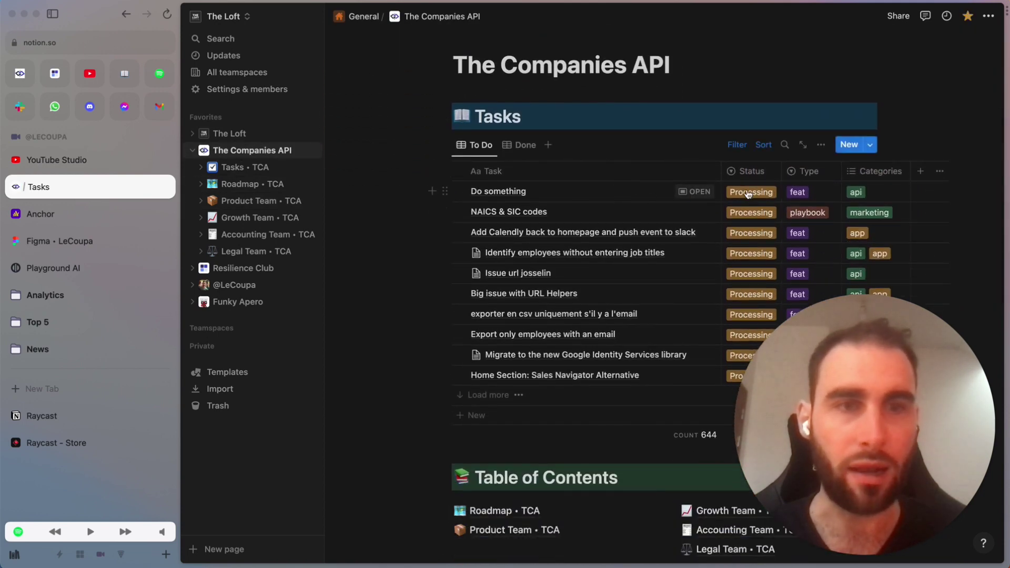
Keep the "Do something" task's status at Processing and delete the task from the Tasks table.
{"action": "left_click", "coordinate": [761, 194]}
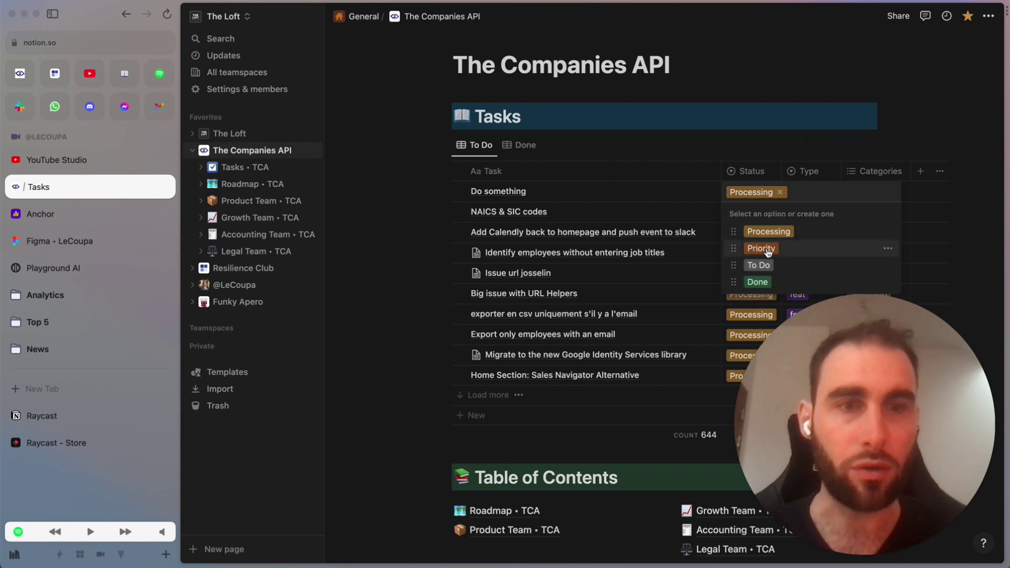
{"action": "left_click", "coordinate": [757, 232]}
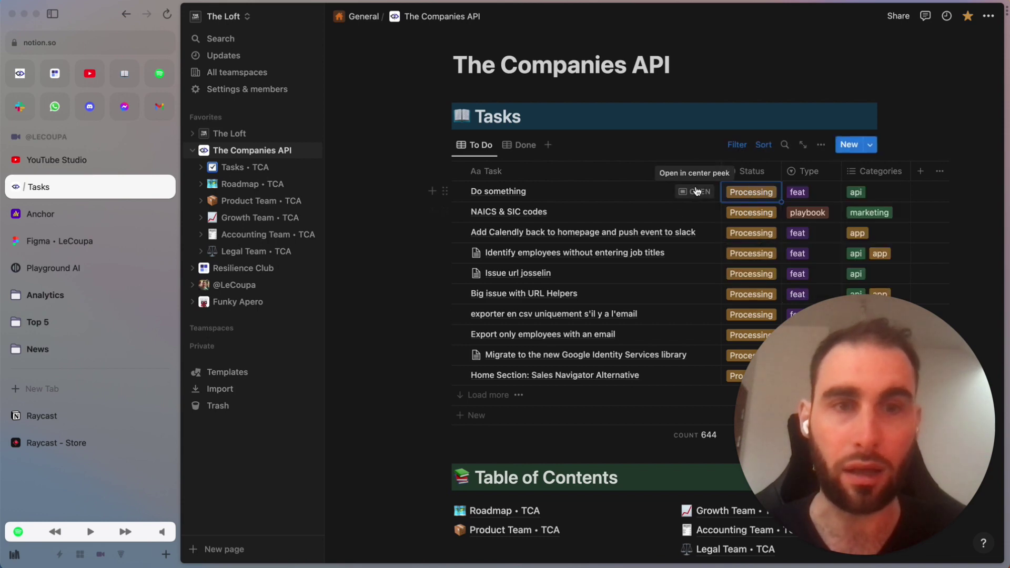
{"action": "left_click", "coordinate": [444, 191]}
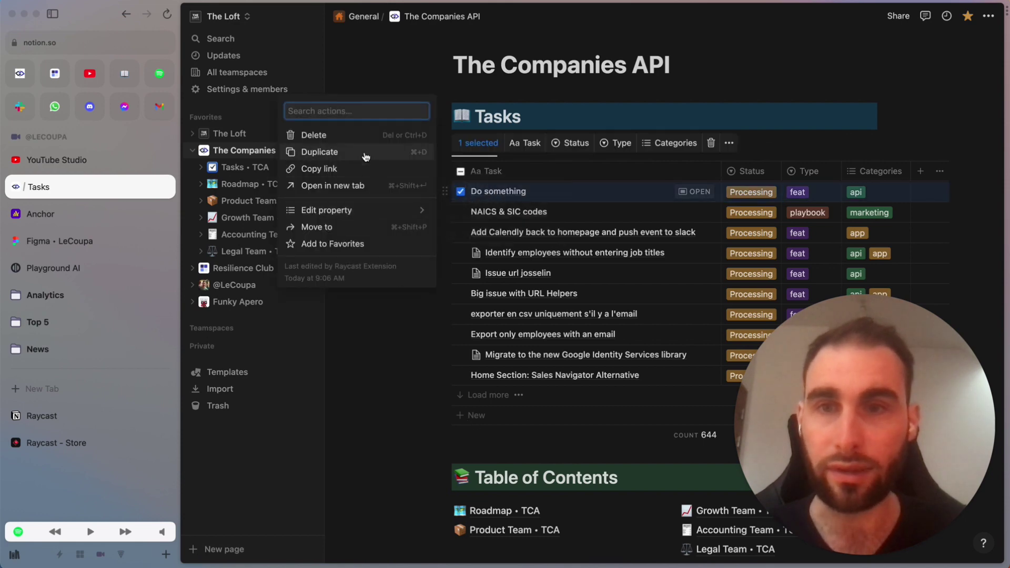
{"action": "left_click", "coordinate": [356, 137]}
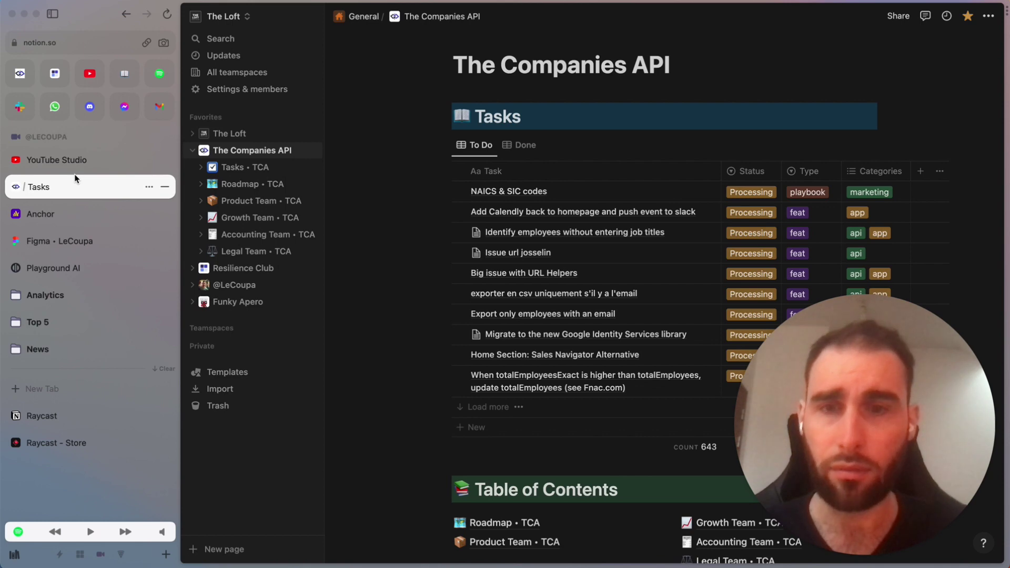
Find the Visual Studio Code Search Recent Projects command with "vs" in Raycast and browse the recent projects.
{"action": "key", "text": "super+space"}
{"action": "type", "text": "vs"}
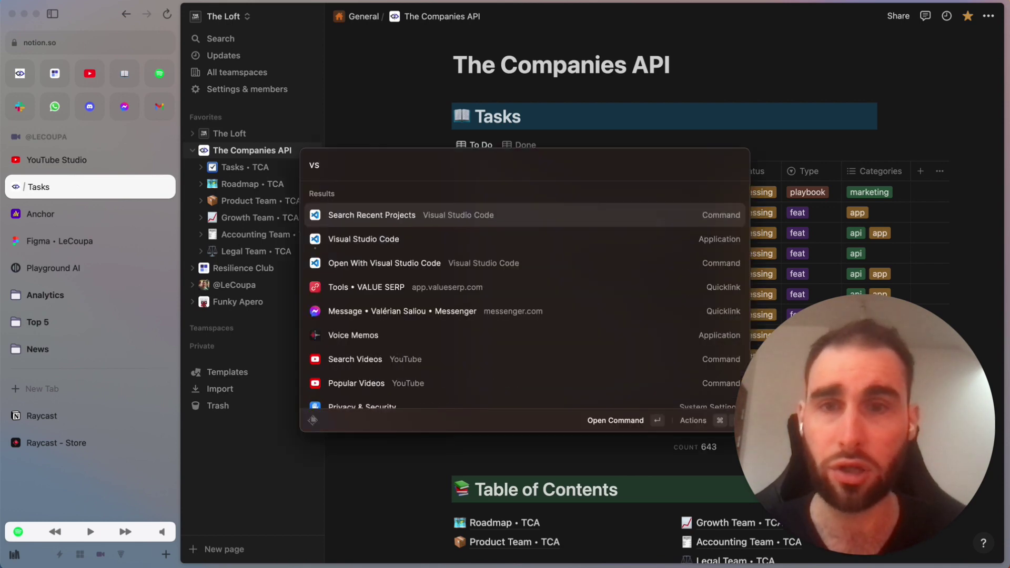
{"action": "key", "text": "Return"}
{"action": "key", "text": "Down"}
{"action": "key", "text": "Down"}
{"action": "key", "text": "Down"}
{"action": "key", "text": "Down"}
{"action": "key", "text": "Down"}
{"action": "key", "text": "Down"}
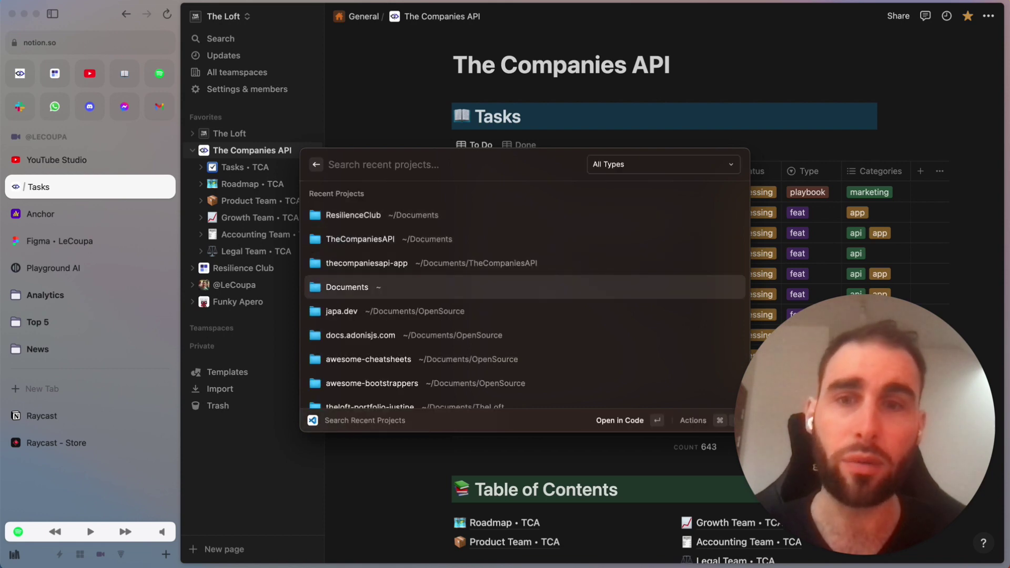
{"action": "key", "text": "Up"}
{"action": "key", "text": "Up"}
{"action": "key", "text": "Up"}
{"action": "key", "text": "Up"}
{"action": "key", "text": "Up"}
{"action": "key", "text": "Up"}
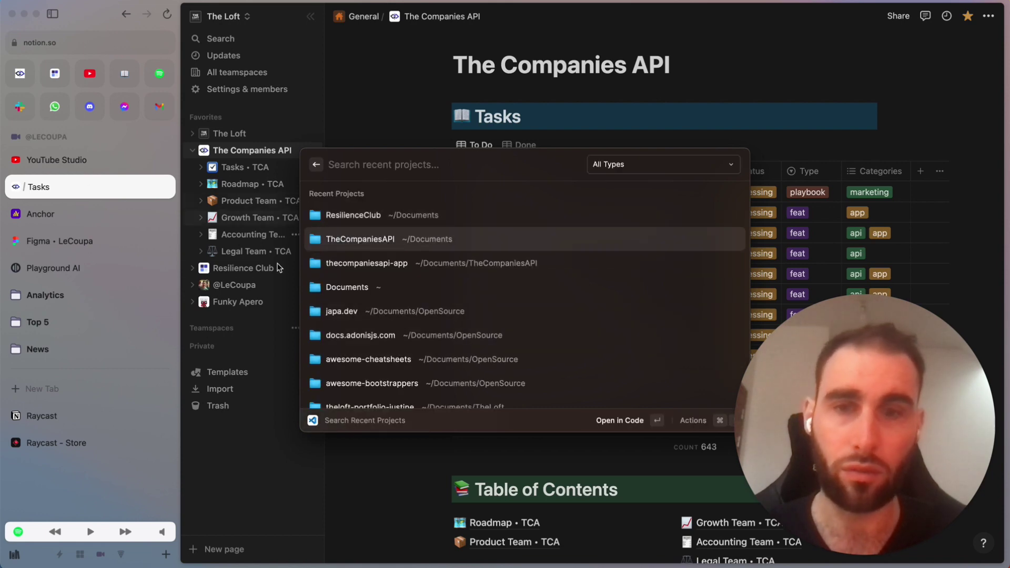
{"action": "scroll", "coordinate": [426, 296], "scroll_direction": "down", "scroll_amount": 2}
{"action": "scroll", "coordinate": [426, 296], "scroll_direction": "down", "scroll_amount": 4}
{"action": "scroll", "coordinate": [426, 296], "scroll_direction": "up", "scroll_amount": 5}
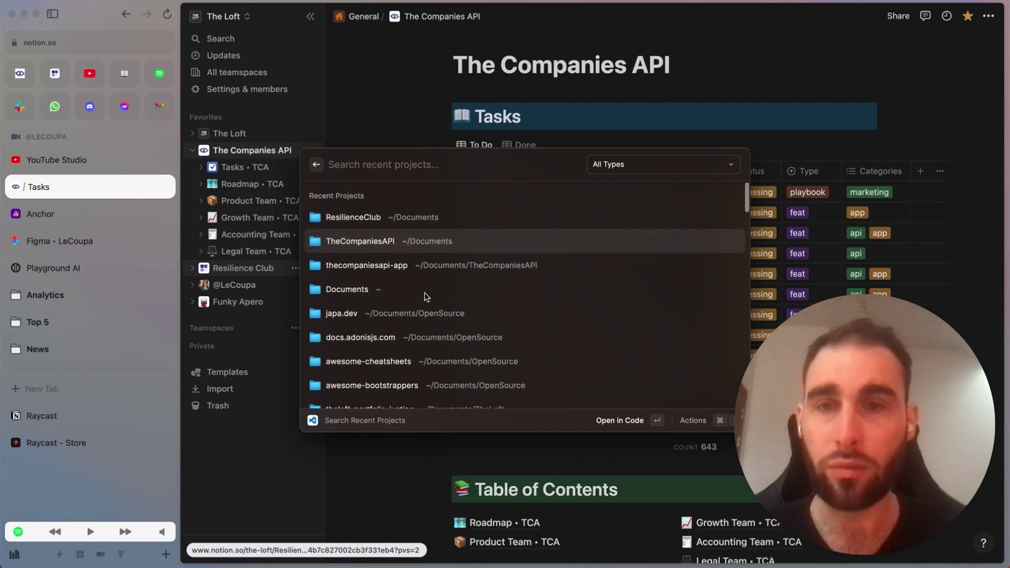
Open the thecompaniesapi-app project in Visual Studio Code from the recent projects and close its window.
{"action": "key", "text": "Up"}
{"action": "key", "text": "Up"}
{"action": "key", "text": "Up"}
{"action": "key", "text": "Down"}
{"action": "key", "text": "Down"}
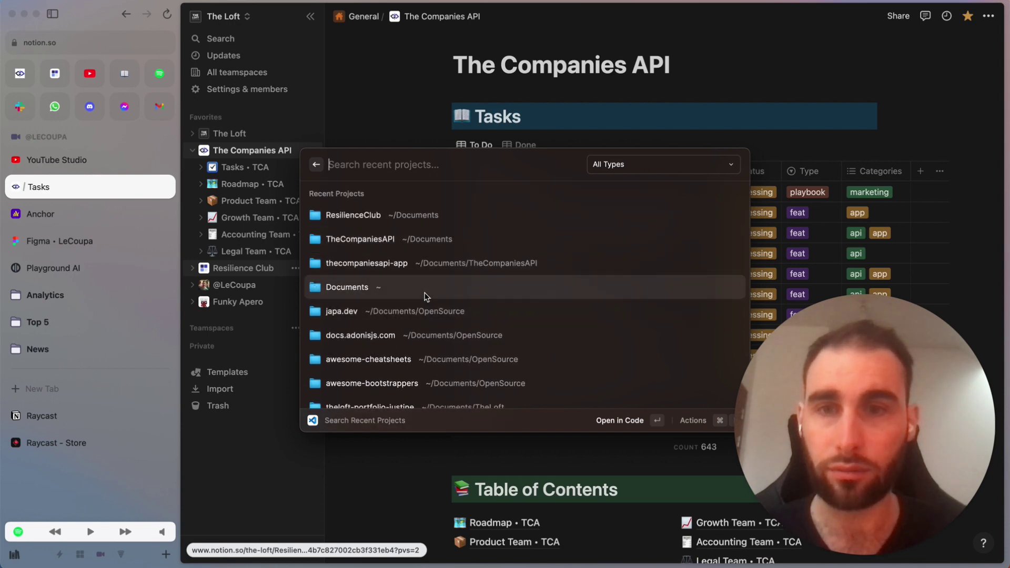
{"action": "key", "text": "Up"}
{"action": "key", "text": "Return"}
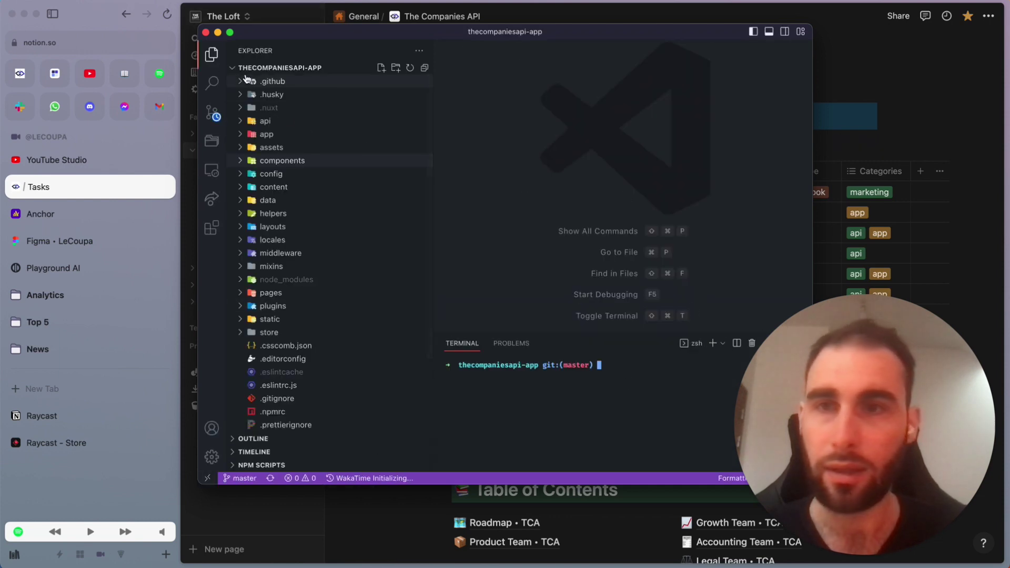
{"action": "left_click", "coordinate": [205, 33]}
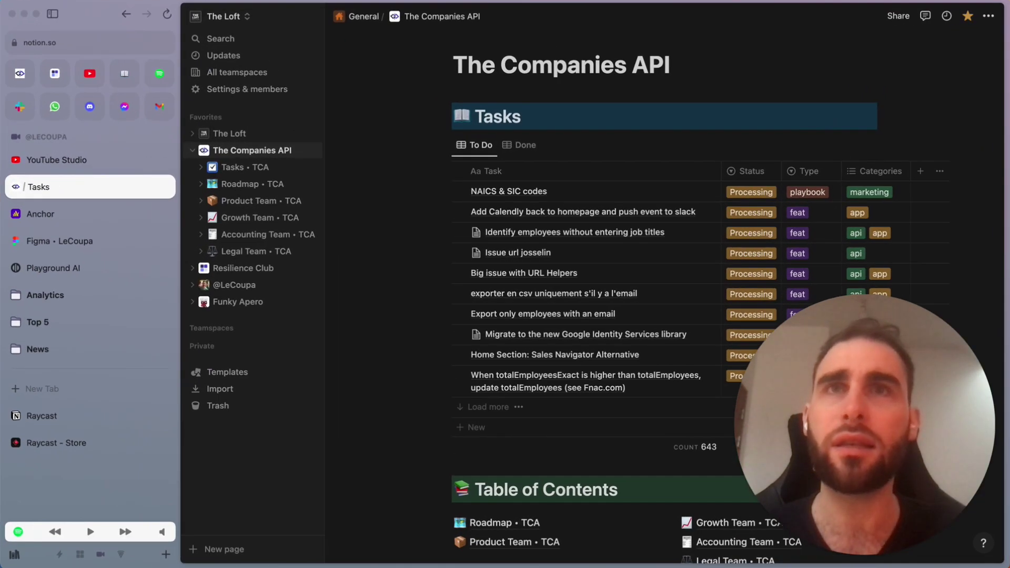
Find TablePlus's Search Databases command with "table" in Raycast and look through the local, testing and production connections.
{"action": "key", "text": "alt+space"}
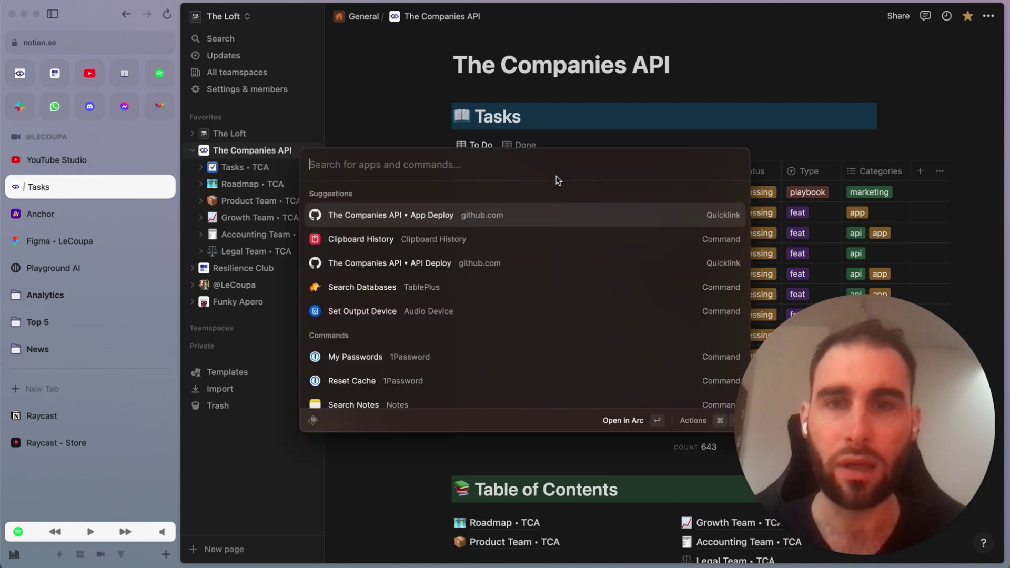
{"action": "type", "text": "table"}
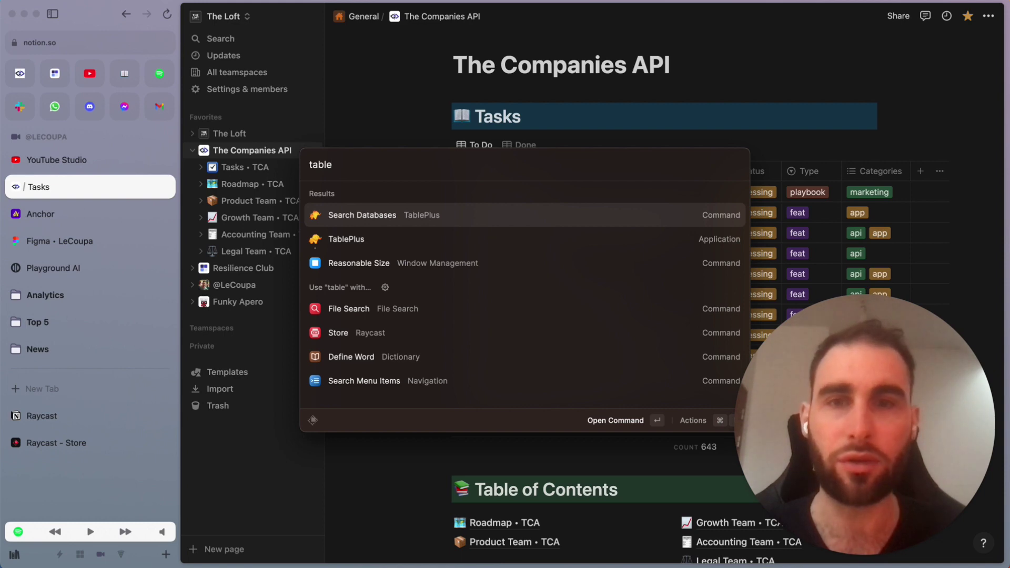
{"action": "key", "text": "Return"}
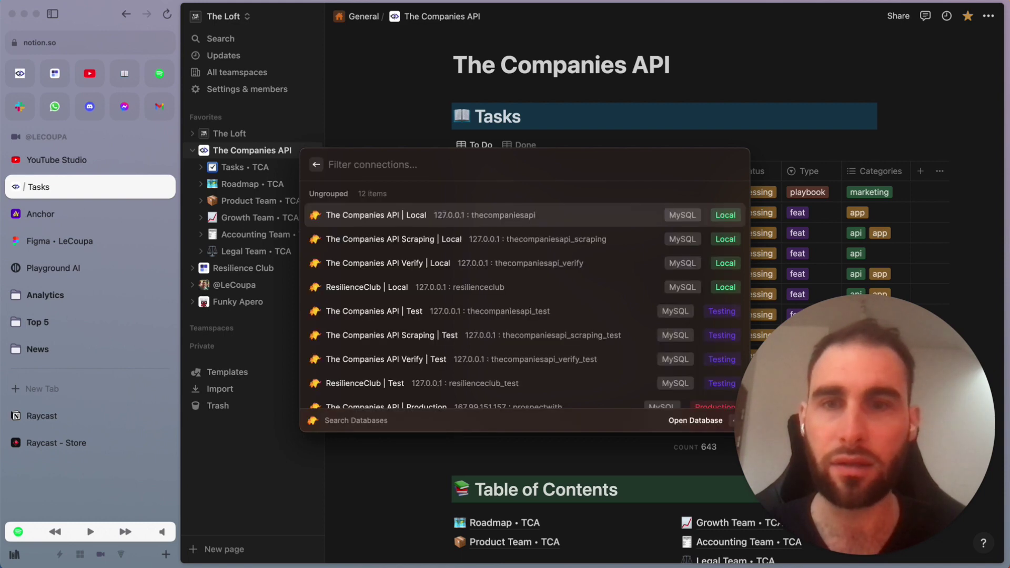
{"action": "key", "text": "Down"}
{"action": "key", "text": "Up"}
{"action": "key", "text": "Down"}
{"action": "key", "text": "Down"}
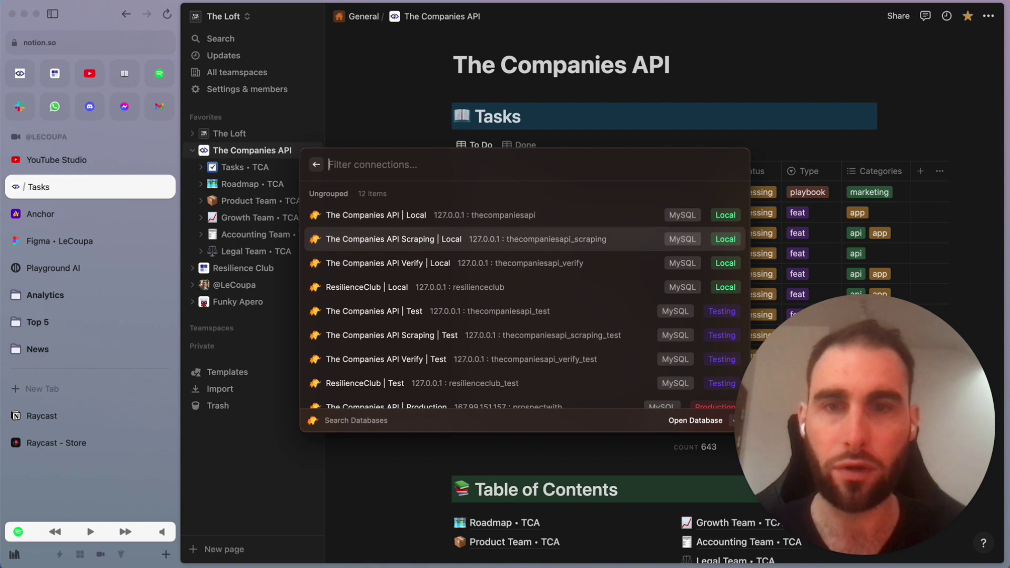
{"action": "key", "text": "Down"}
{"action": "scroll", "coordinate": [682, 389], "scroll_direction": "down", "scroll_amount": 3}
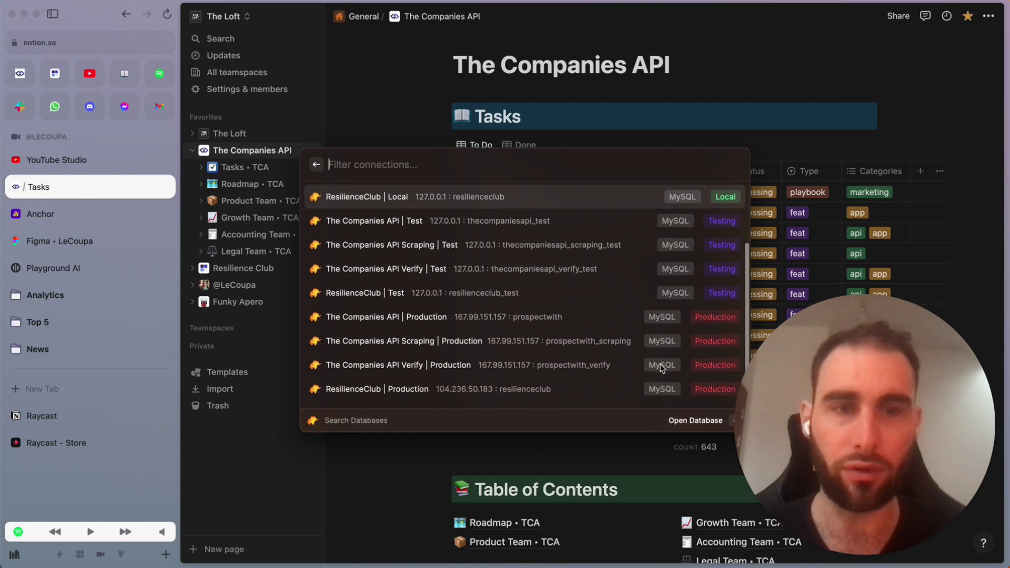
{"action": "scroll", "coordinate": [623, 264], "scroll_direction": "up", "scroll_amount": 3}
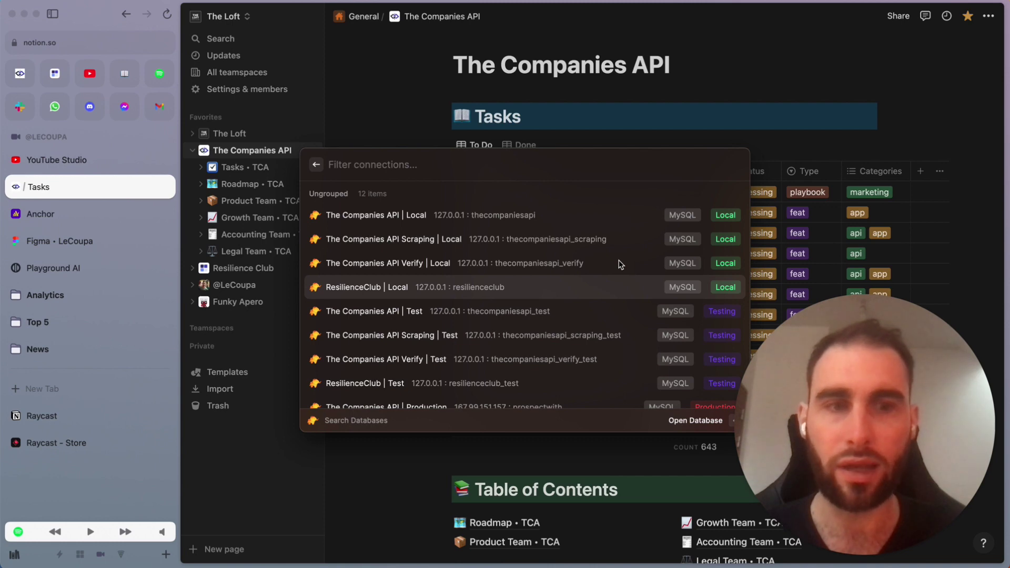
Open the ResilienceClub | Local database in TablePlus, bring its whole table list into view and close the window.
{"action": "key", "text": "Escape"}
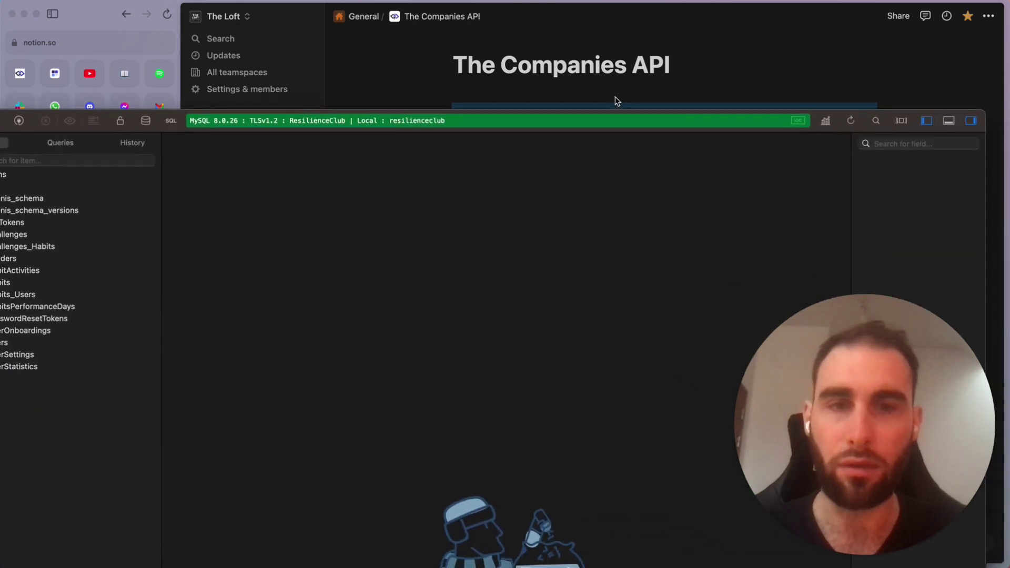
{"action": "left_click_drag", "start_coordinate": [560, 110], "coordinate": [618, 79]}
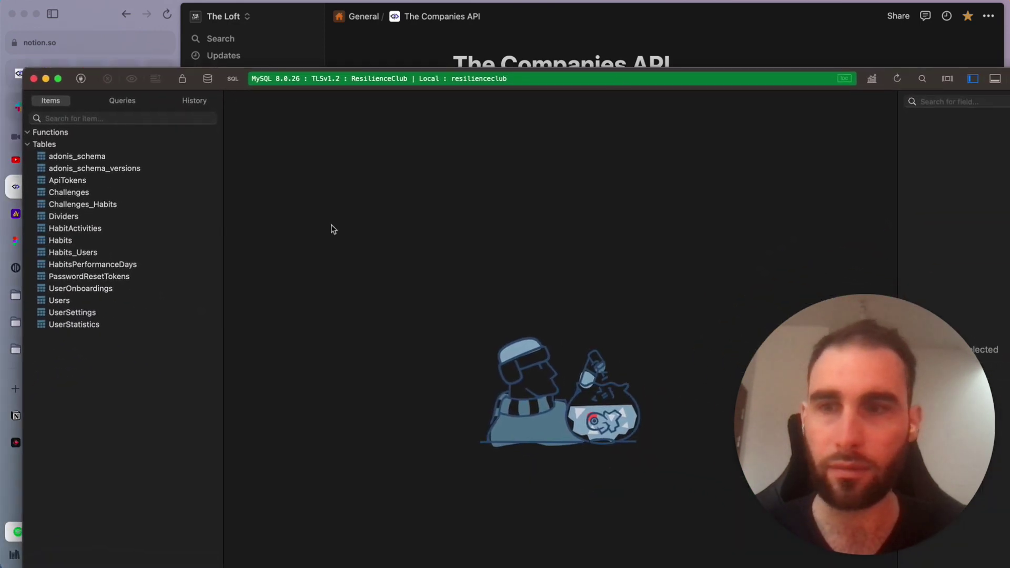
{"action": "left_click", "coordinate": [33, 78]}
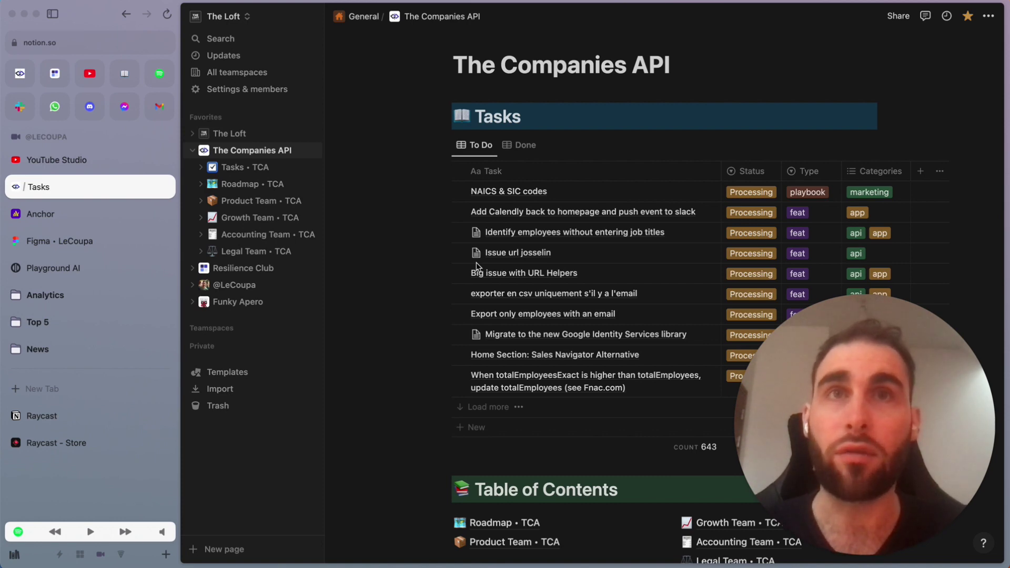
Translate "what is your youtube channel" with the Google Translate • EN <> FR quicklink in Raycast and close the translation window.
{"action": "key", "text": "alt+space"}
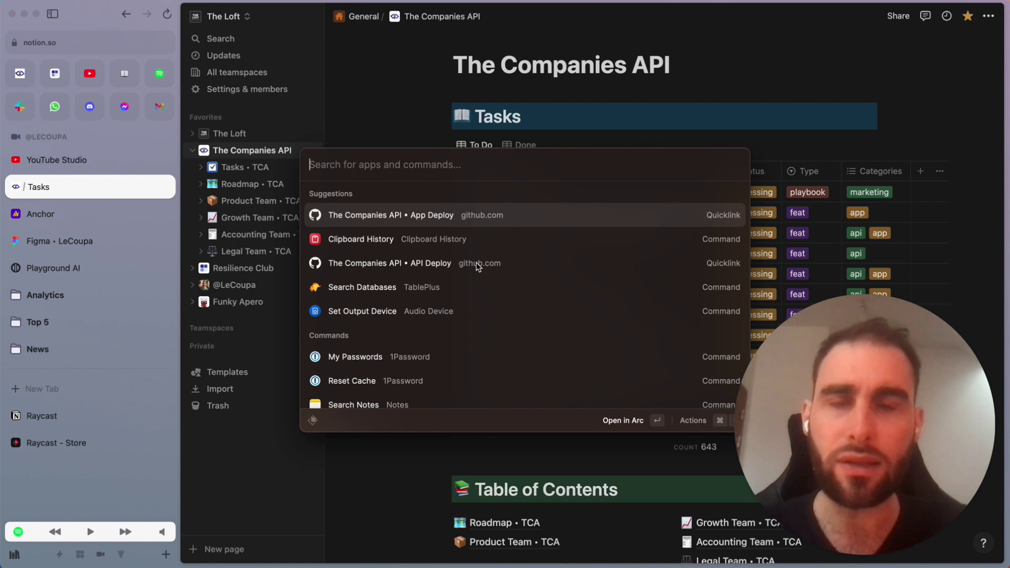
{"action": "type", "text": "tra"}
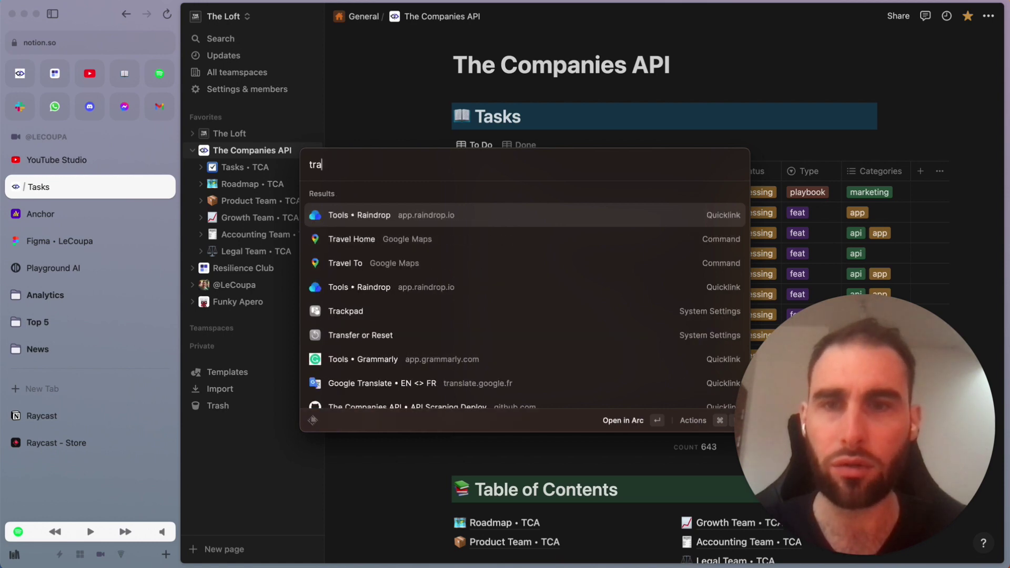
{"action": "key", "text": "BackSpace"}
{"action": "key", "text": "space"}
{"action": "type", "text": "what "}
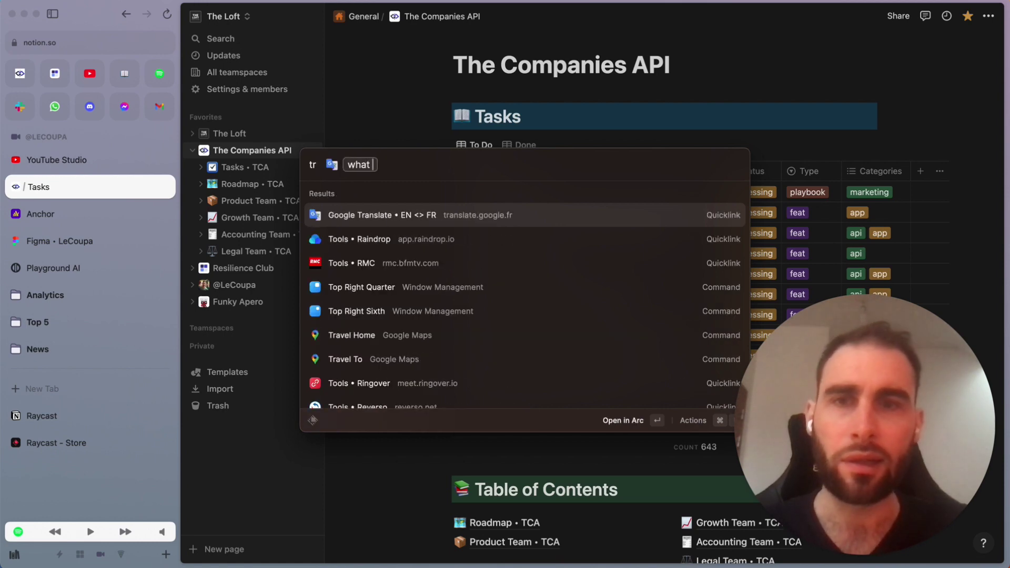
{"action": "type", "text": "is your you"}
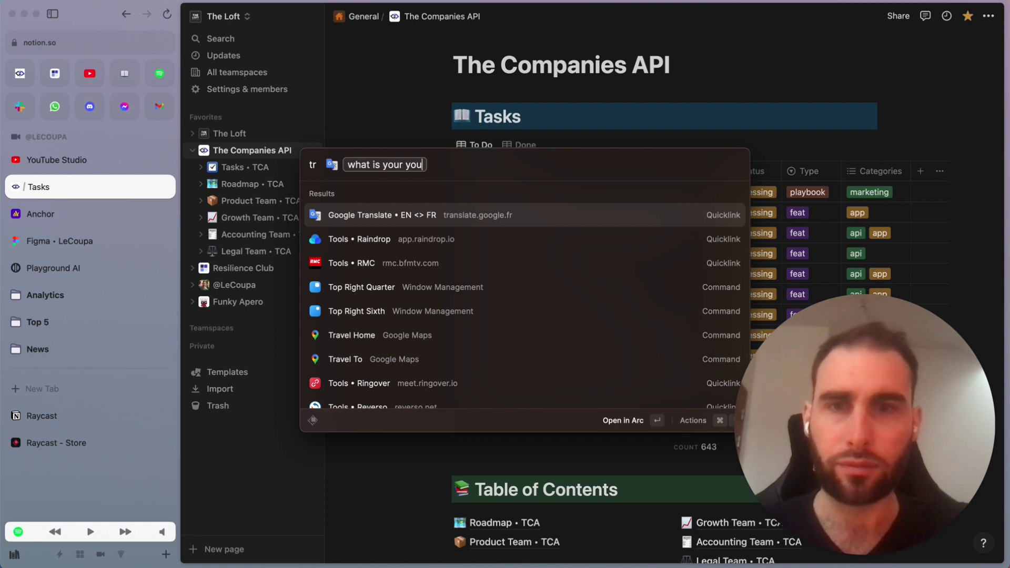
{"action": "type", "text": "tube channel"}
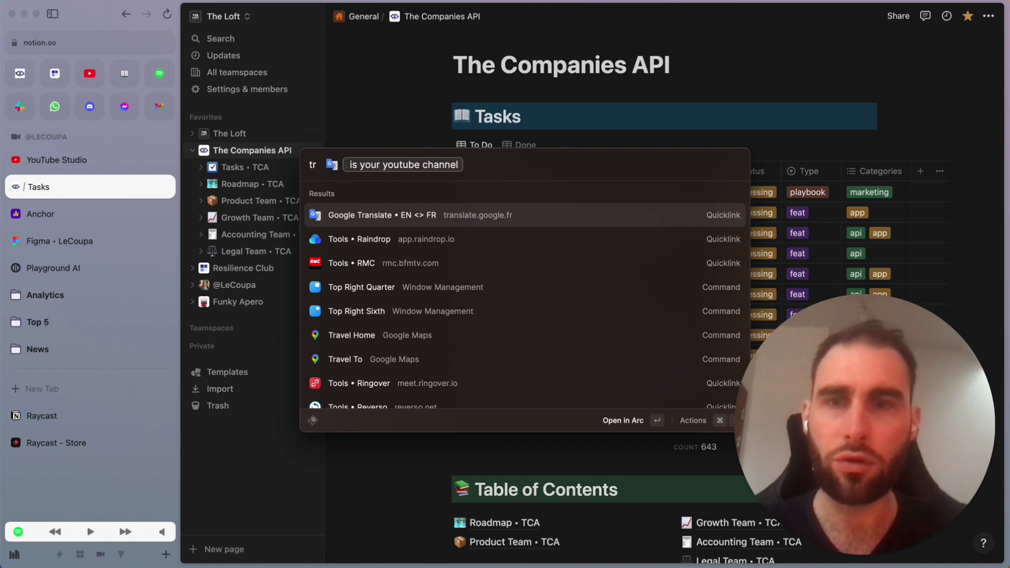
{"action": "key", "text": "Return"}
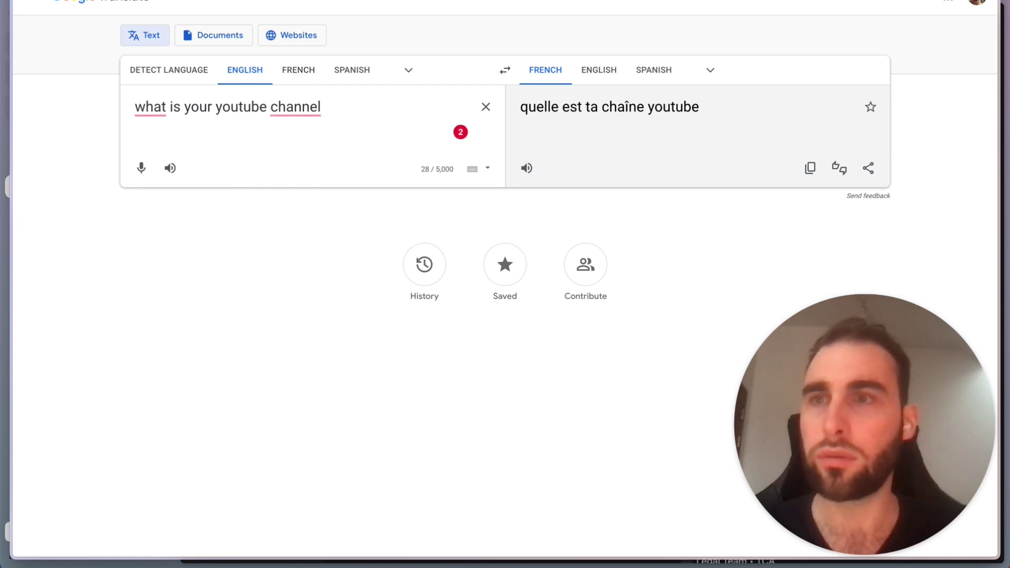
{"action": "key", "text": "Escape"}
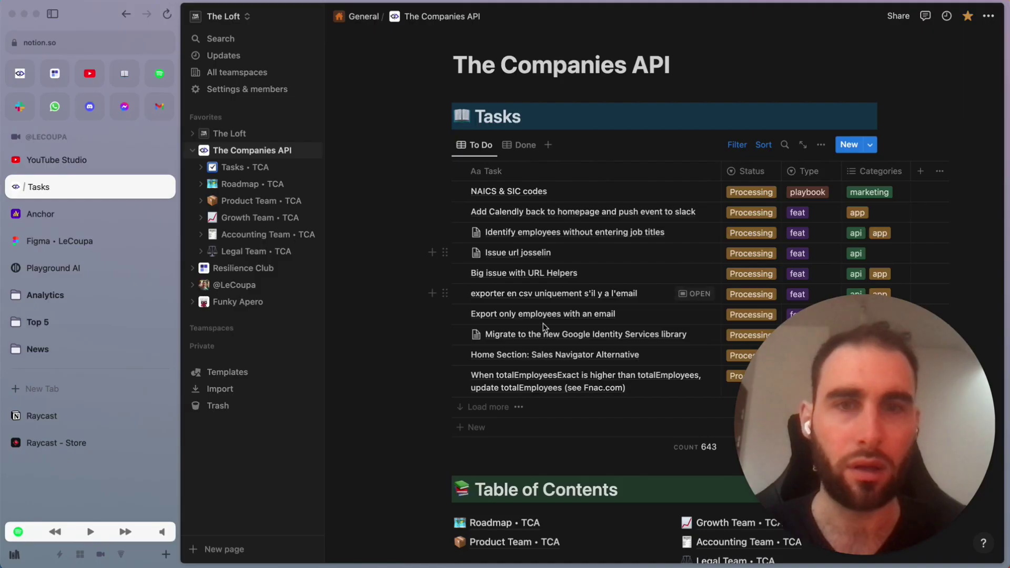
Search Raycast for "transla" to show the Google Translate quicklink with its query field, and dismiss the launcher.
{"action": "key", "text": "alt+space"}
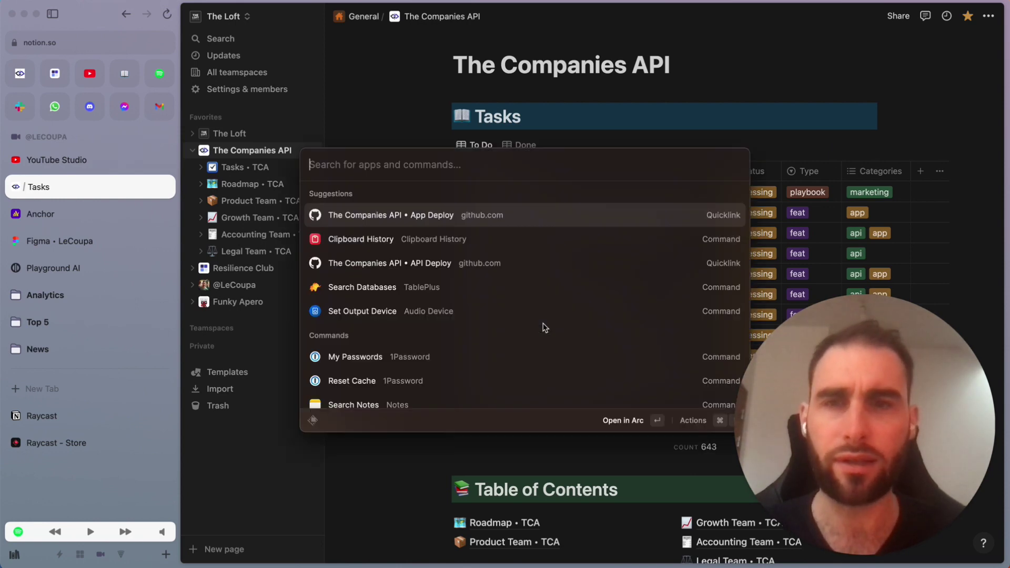
{"action": "type", "text": "transla"}
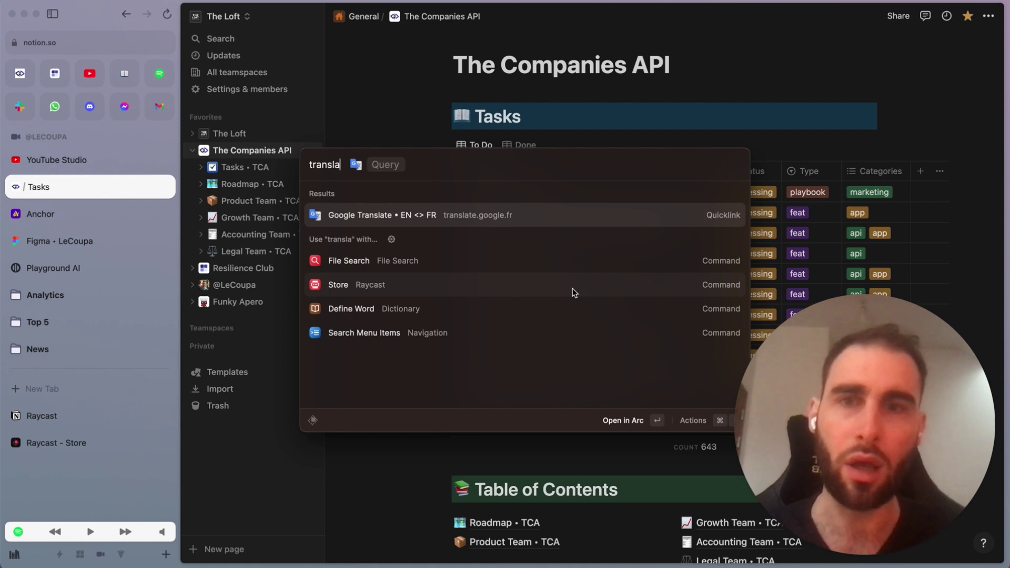
{"action": "key", "text": "Escape"}
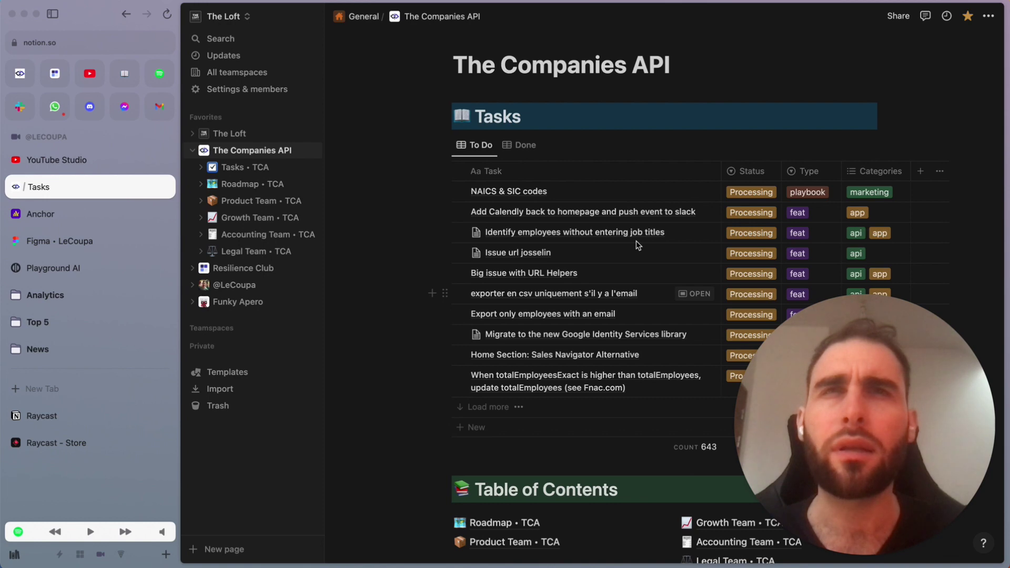
Search the Tailwind documentation for "flex" through Raycast and open the Flex page to review its usage examples.
{"action": "key", "text": "alt+space"}
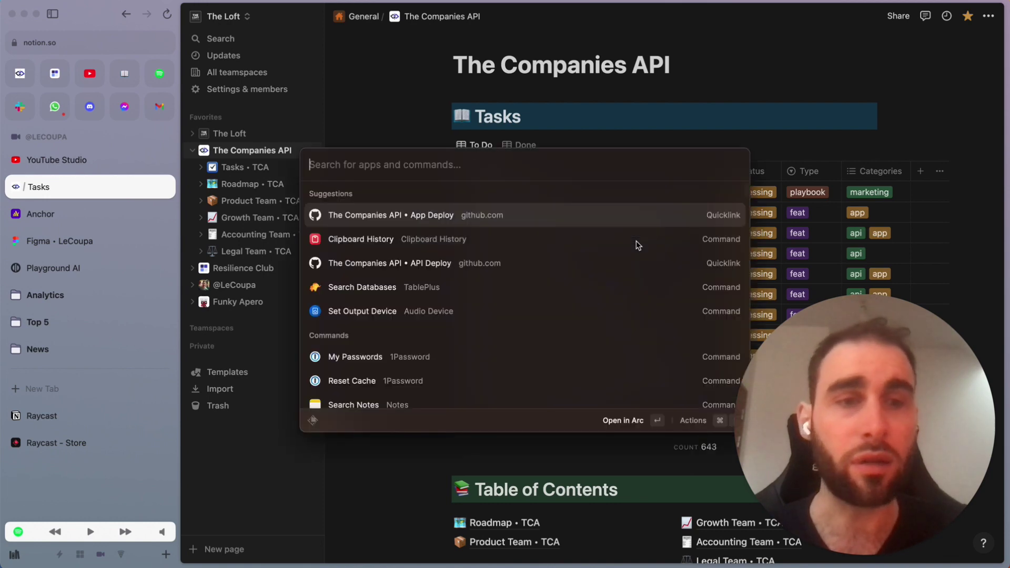
{"action": "type", "text": "tailwind"}
{"action": "key", "text": "Return"}
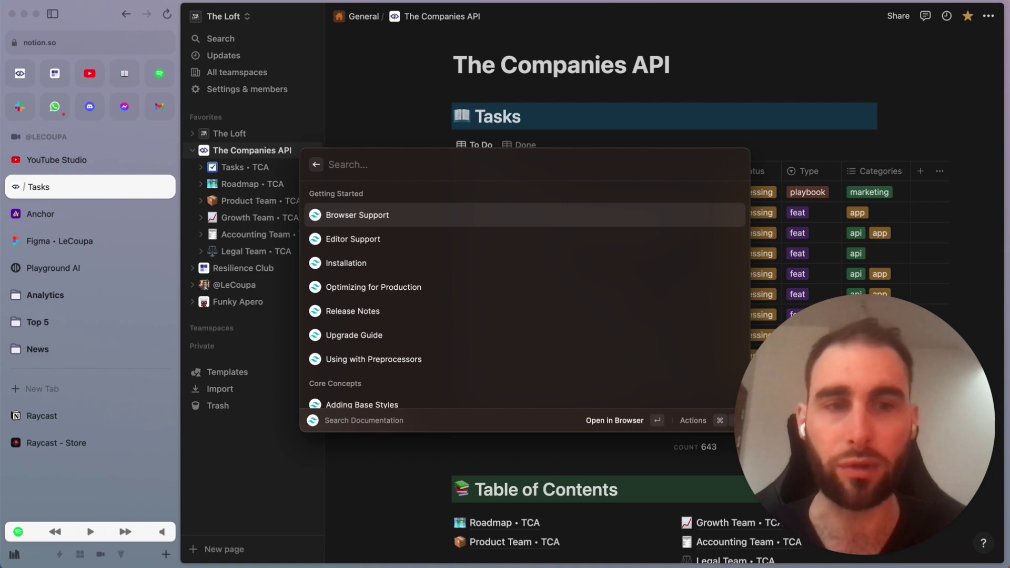
{"action": "type", "text": "flex"}
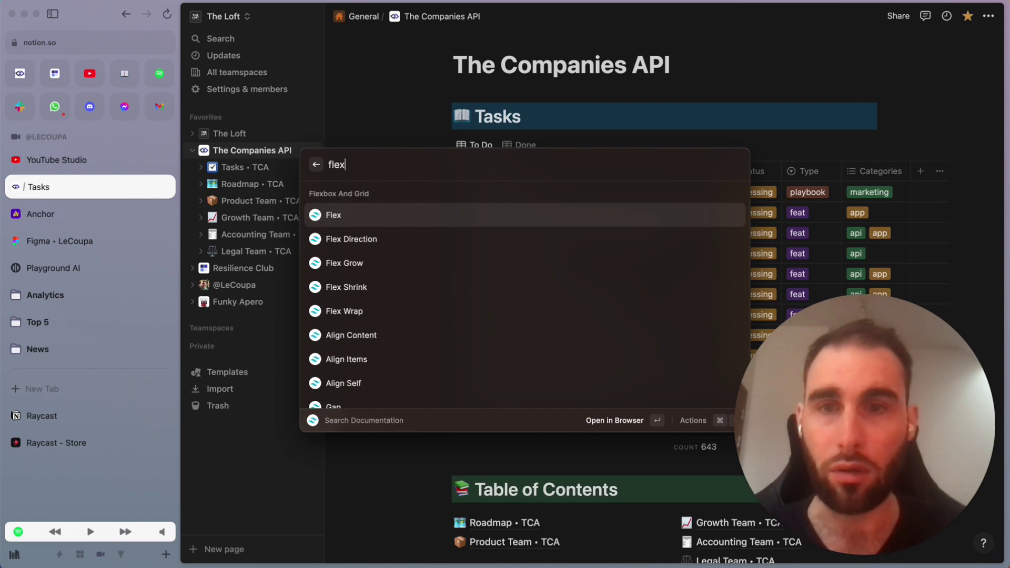
{"action": "key", "text": "Return"}
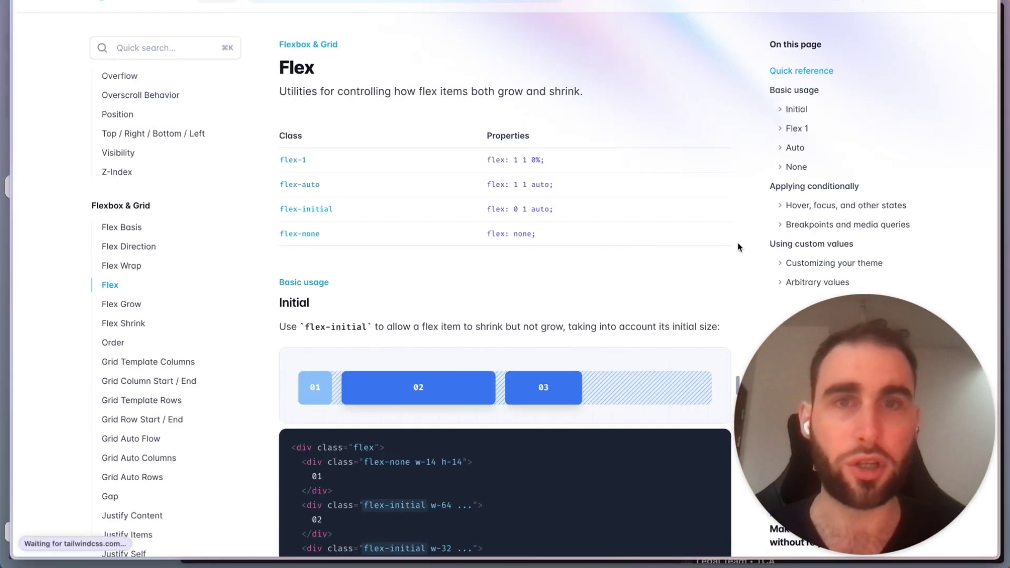
{"action": "scroll", "coordinate": [391, 353], "scroll_direction": "down", "scroll_amount": 10}
{"action": "scroll", "coordinate": [390, 354], "scroll_direction": "down", "scroll_amount": 5}
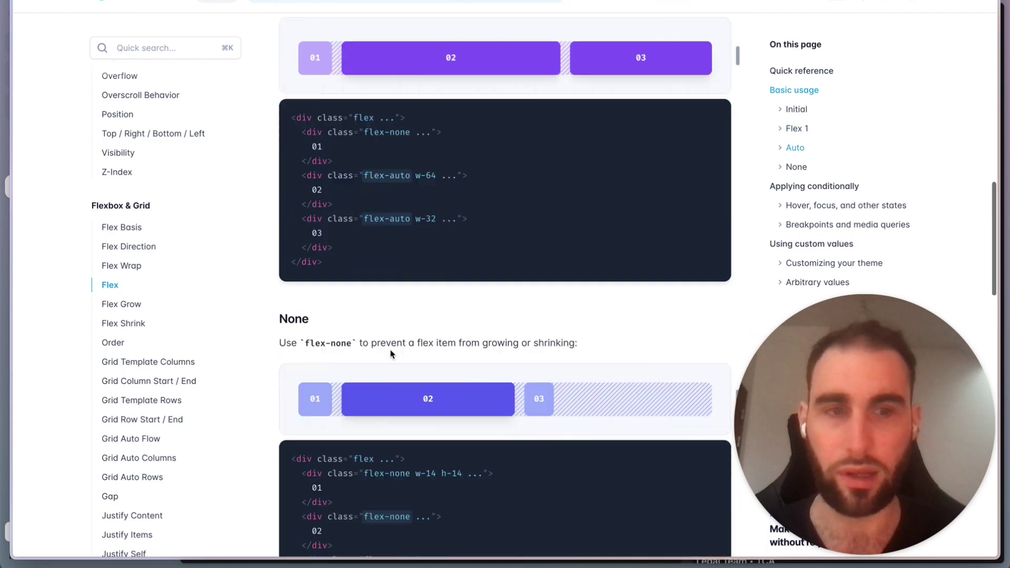
Close the Tailwind Flex documentation page and reopen Raycast with the previous "tailwind" search cleared.
{"action": "scroll", "coordinate": [390, 353], "scroll_direction": "up", "scroll_amount": 20}
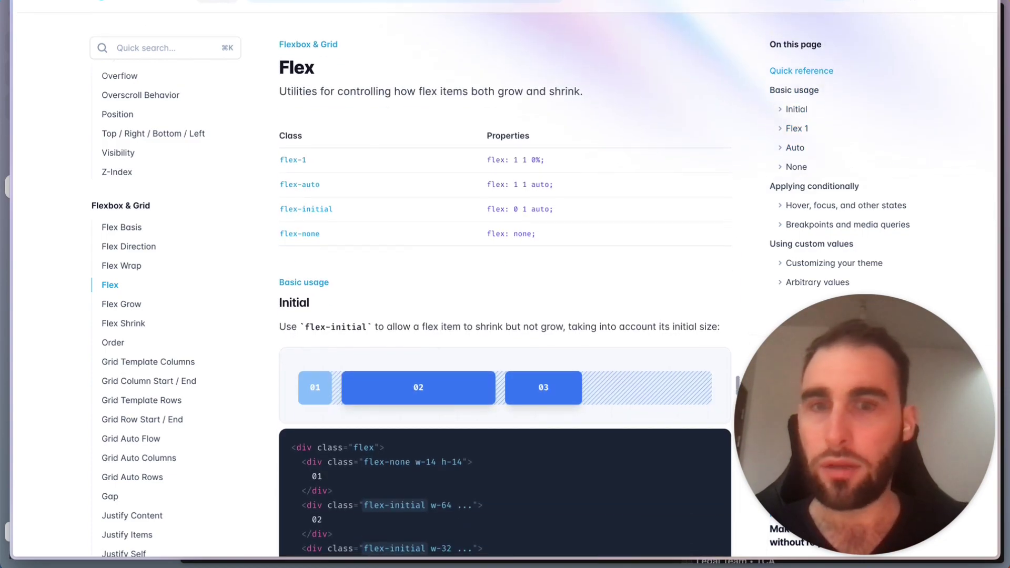
{"action": "key", "text": "super+w"}
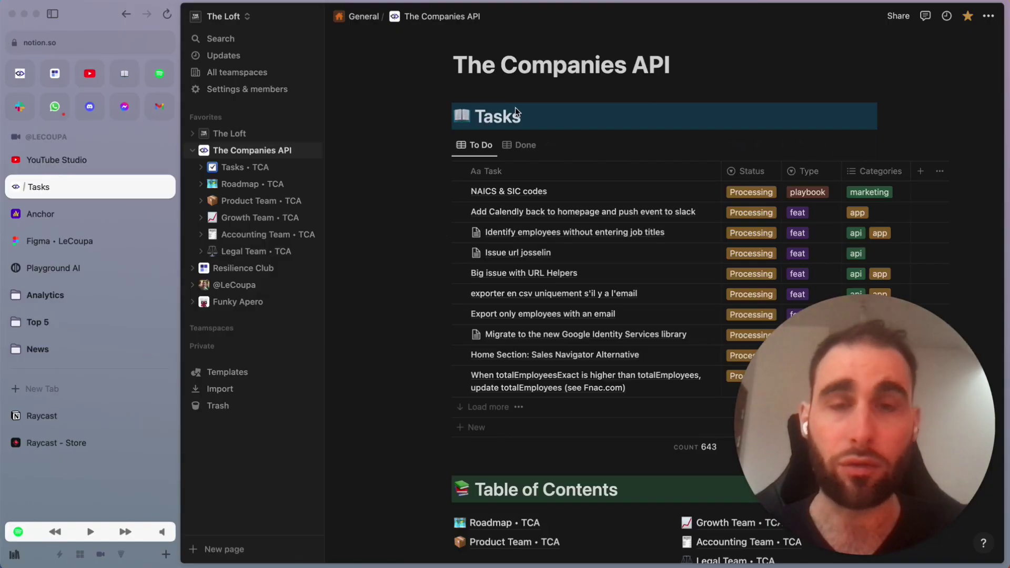
{"action": "key", "text": "alt+space"}
{"action": "key", "text": "Escape"}
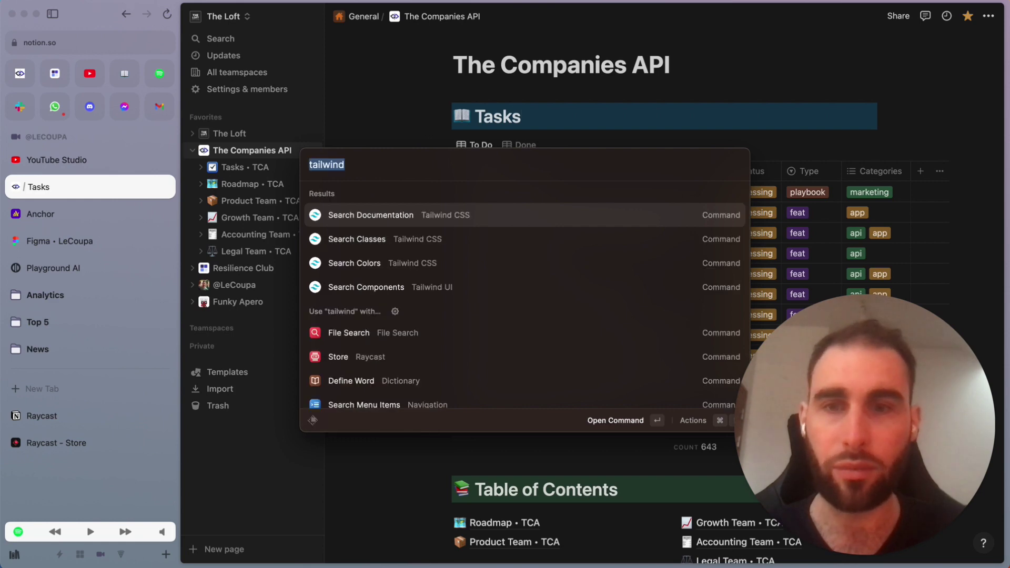
{"action": "key", "text": "BackSpace"}
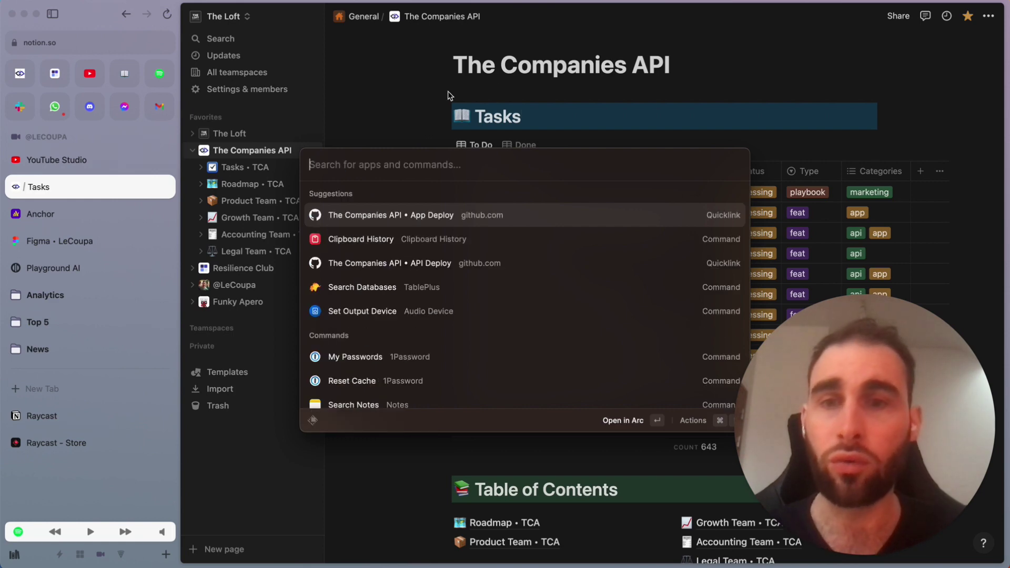
Open the 1Password application through Raycast, close its window and cancel the unlock request.
{"action": "key", "text": "Down"}
{"action": "key", "text": "Down"}
{"action": "key", "text": "Down"}
{"action": "key", "text": "Down"}
{"action": "key", "text": "Down"}
{"action": "key", "text": "Down"}
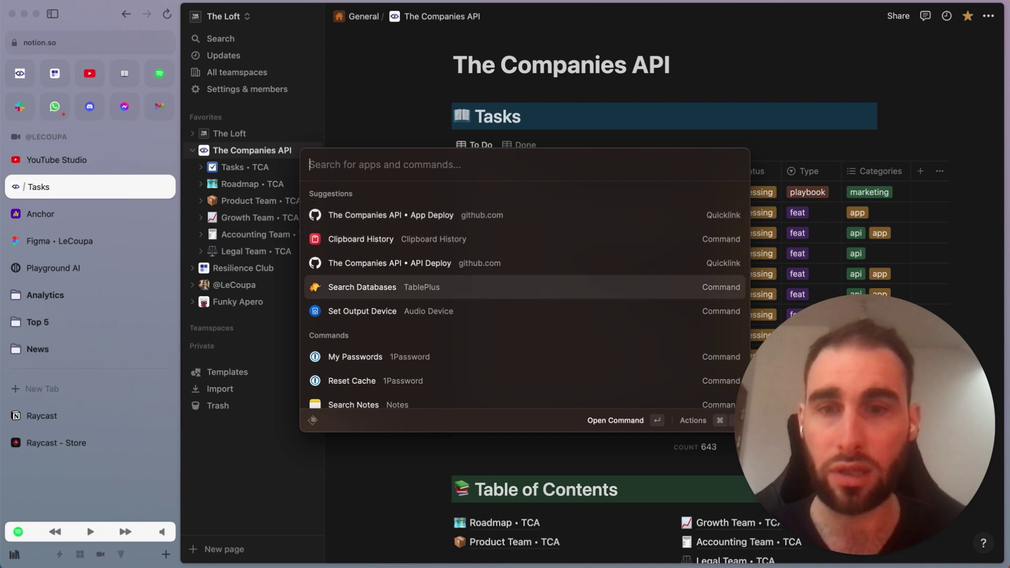
{"action": "key", "text": "Up"}
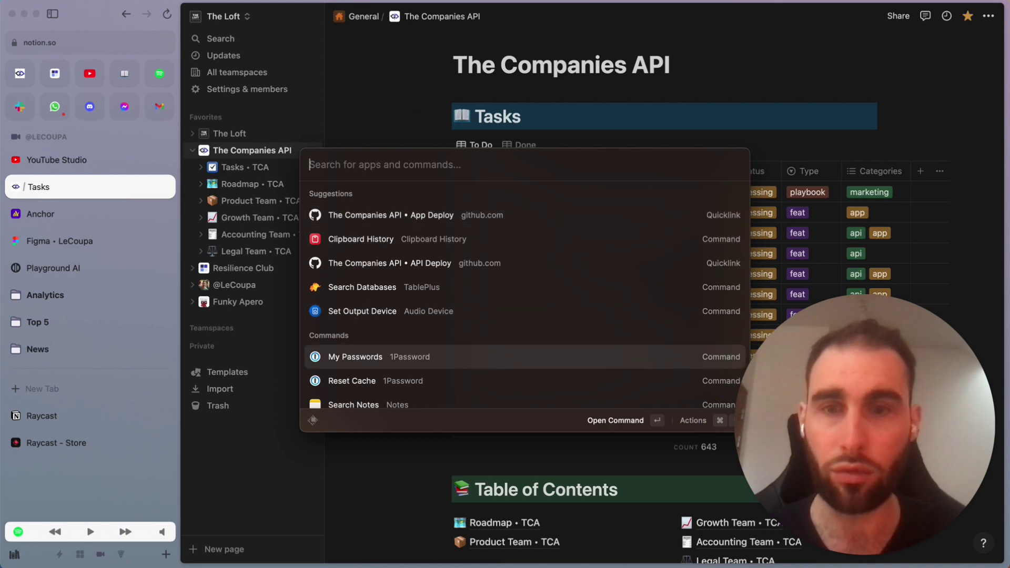
{"action": "type", "text": "1pâs"}
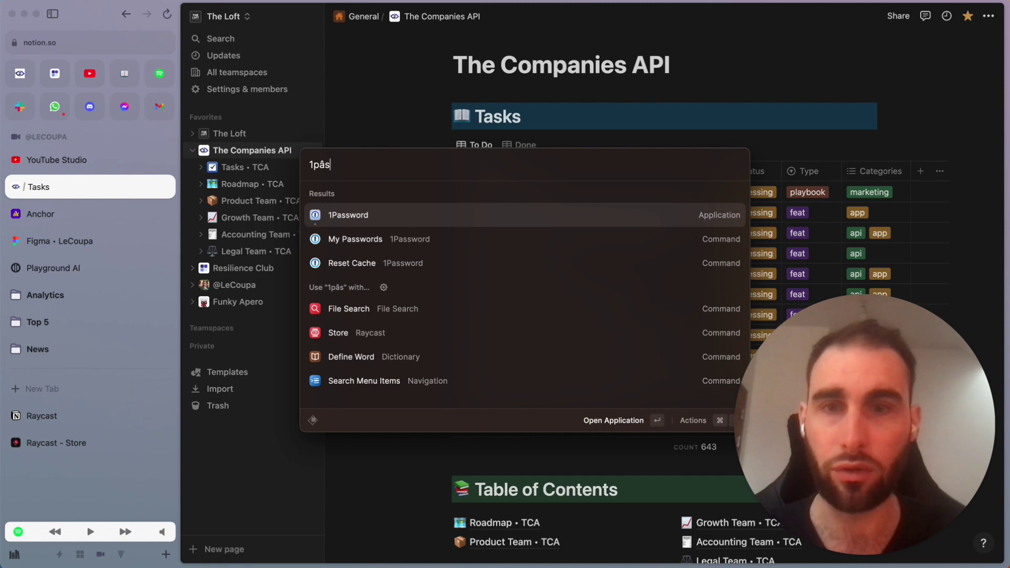
{"action": "key", "text": "Return"}
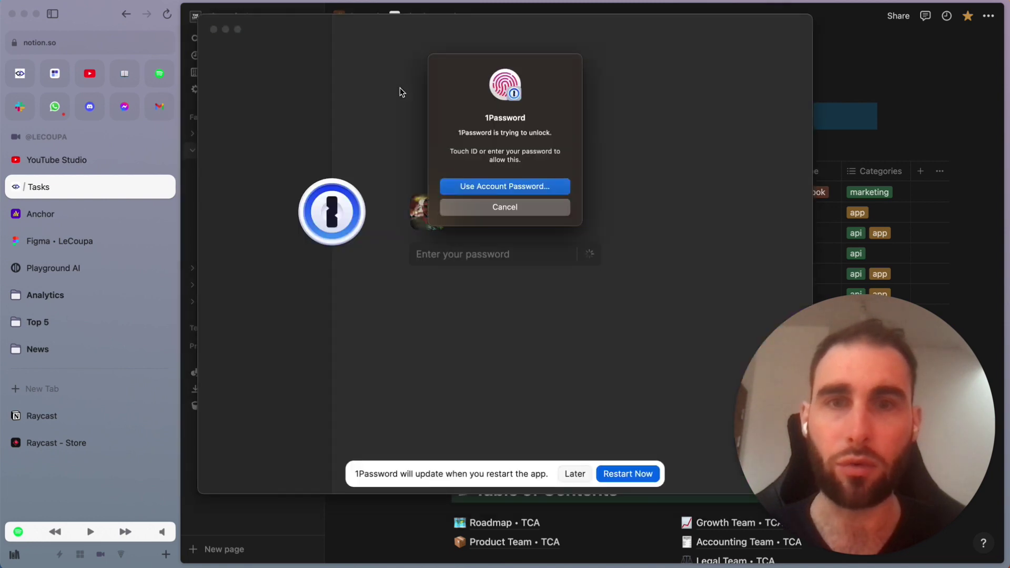
{"action": "left_click", "coordinate": [214, 30]}
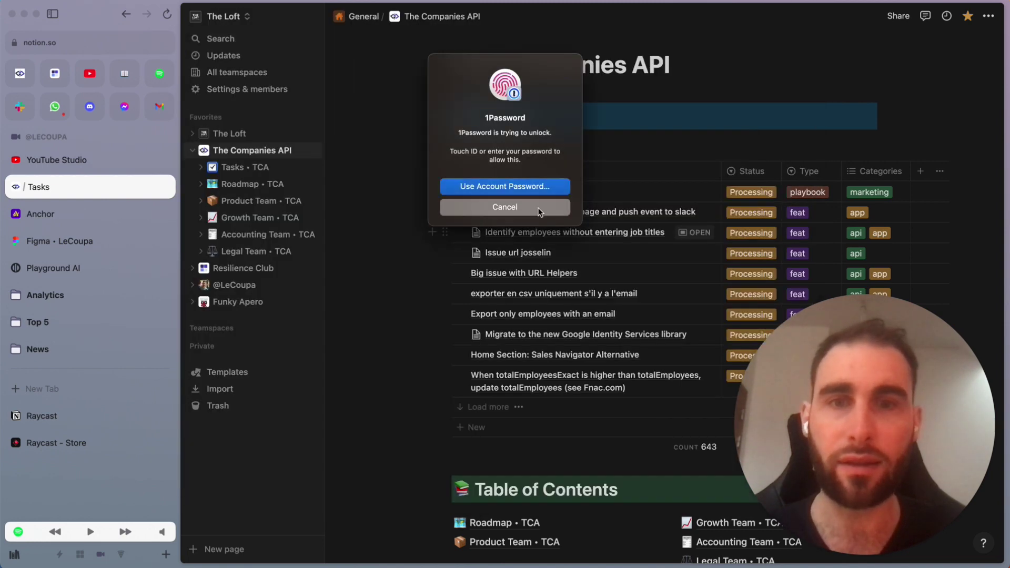
{"action": "left_click", "coordinate": [537, 208]}
Reopen Raycast and browse its suggestions and commands, from the quicklinks down to Calendar's My Schedule.
{"action": "key", "text": "alt+space"}
{"action": "scroll", "coordinate": [544, 289], "scroll_direction": "down", "scroll_amount": 5}
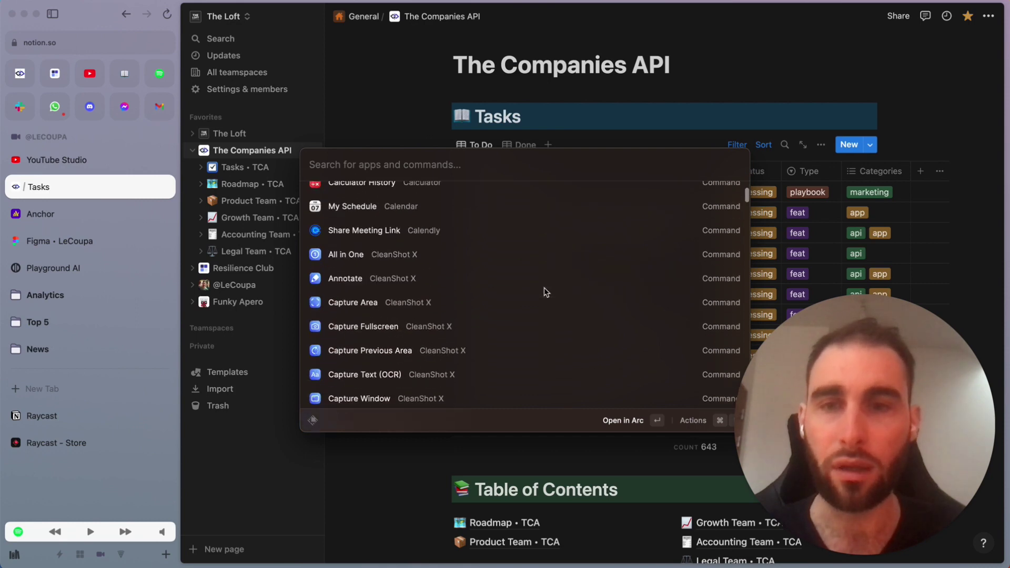
{"action": "scroll", "coordinate": [545, 292], "scroll_direction": "down", "scroll_amount": 3}
{"action": "scroll", "coordinate": [545, 292], "scroll_direction": "up", "scroll_amount": 5}
{"action": "key", "text": "Down"}
{"action": "key", "text": "Down"}
{"action": "key", "text": "Down"}
{"action": "key", "text": "Down"}
{"action": "key", "text": "Down"}
{"action": "key", "text": "Down"}
{"action": "key", "text": "Down"}
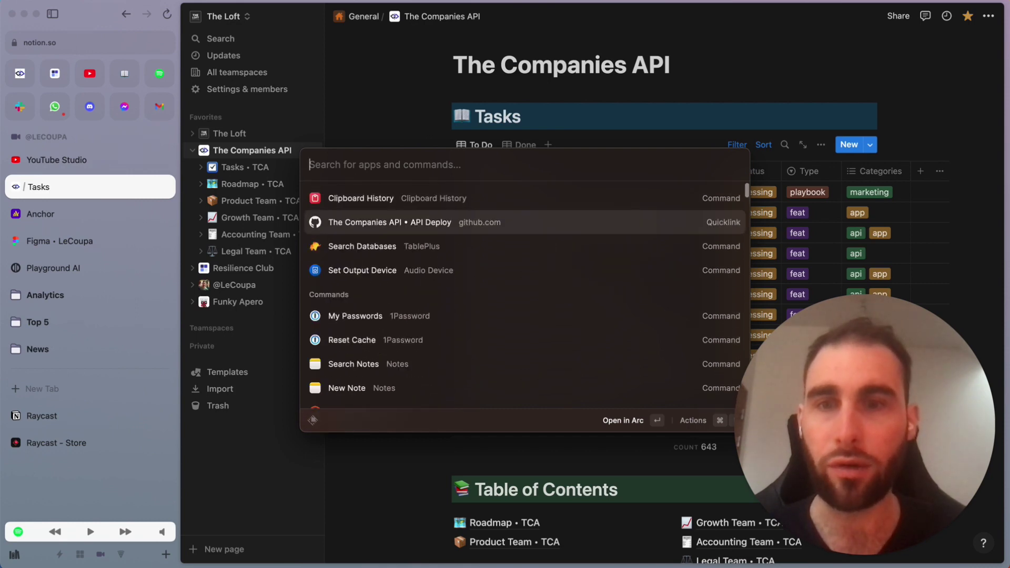
{"action": "key", "text": "Up"}
{"action": "key", "text": "Down"}
{"action": "key", "text": "Down"}
{"action": "key", "text": "Down"}
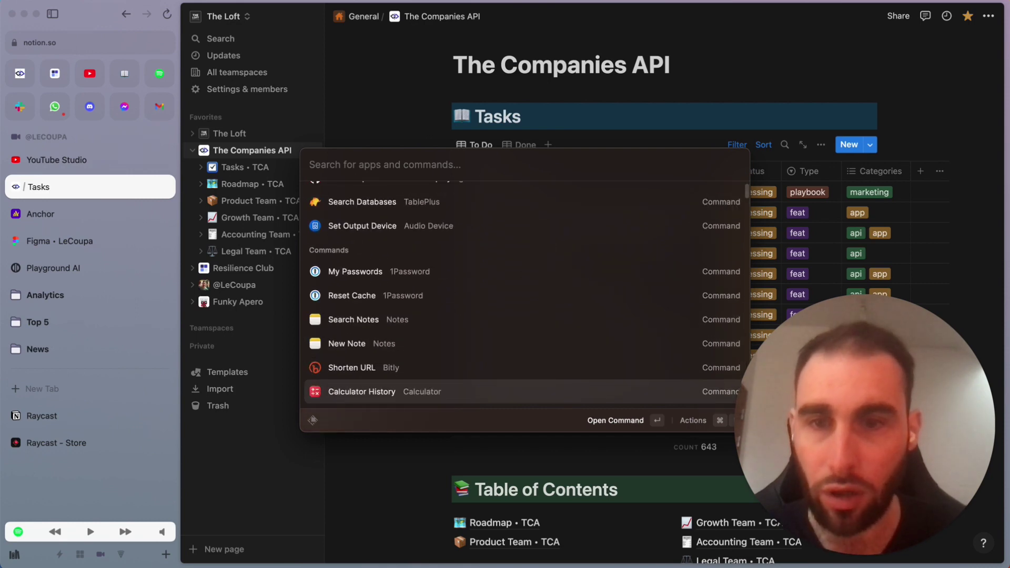
{"action": "key", "text": "Up"}
{"action": "key", "text": "Up"}
{"action": "key", "text": "Down"}
{"action": "key", "text": "Down"}
{"action": "key", "text": "Up"}
{"action": "key", "text": "Down"}
{"action": "key", "text": "Down"}
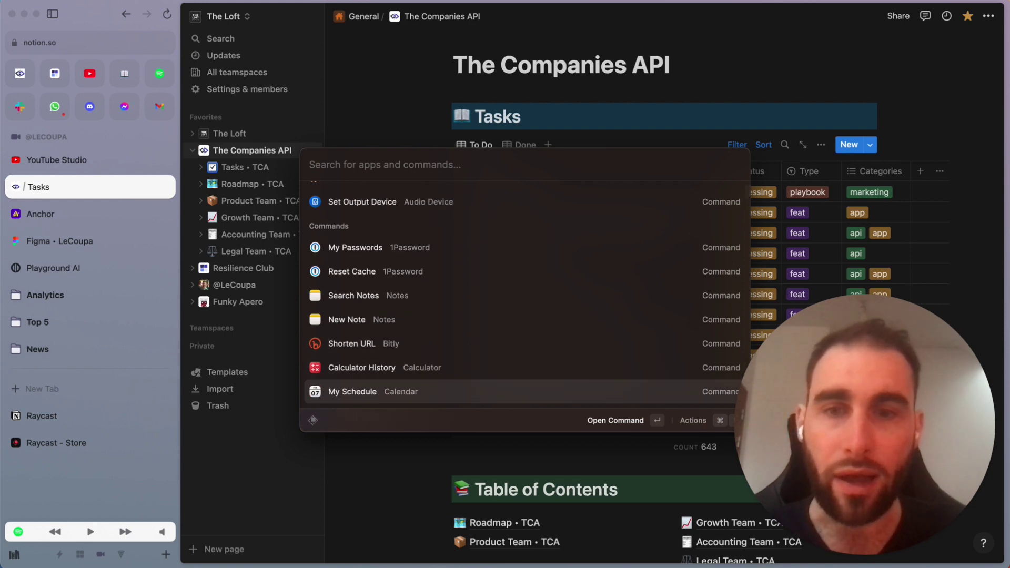
Examine the Raycast command list from Calendar and Calendly through the CleanShot X capture commands.
{"action": "key", "text": "Escape"}
{"action": "key", "text": "super+space"}
{"action": "key", "text": "Down"}
{"action": "key", "text": "Down"}
{"action": "key", "text": "Down"}
{"action": "key", "text": "Up"}
{"action": "key", "text": "Up"}
{"action": "key", "text": "Up"}
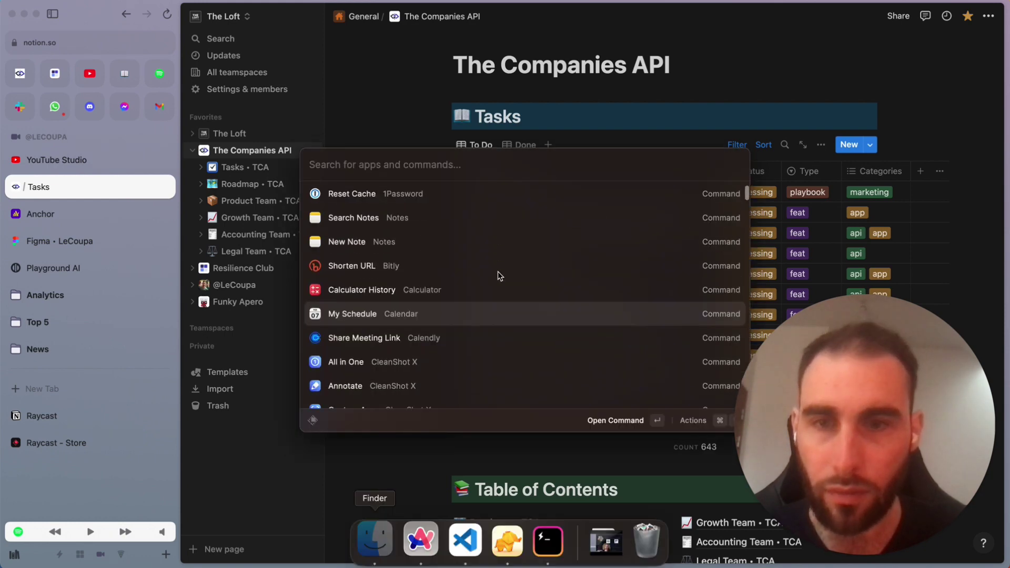
{"action": "key", "text": "Down"}
{"action": "key", "text": "Up"}
{"action": "key", "text": "Up"}
{"action": "key", "text": "Down"}
{"action": "key", "text": "Down"}
{"action": "key", "text": "Down"}
{"action": "key", "text": "Down"}
{"action": "key", "text": "Down"}
{"action": "key", "text": "Down"}
{"action": "key", "text": "Down"}
{"action": "key", "text": "Down"}
{"action": "key", "text": "Down"}
{"action": "key", "text": "Down"}
{"action": "key", "text": "Down"}
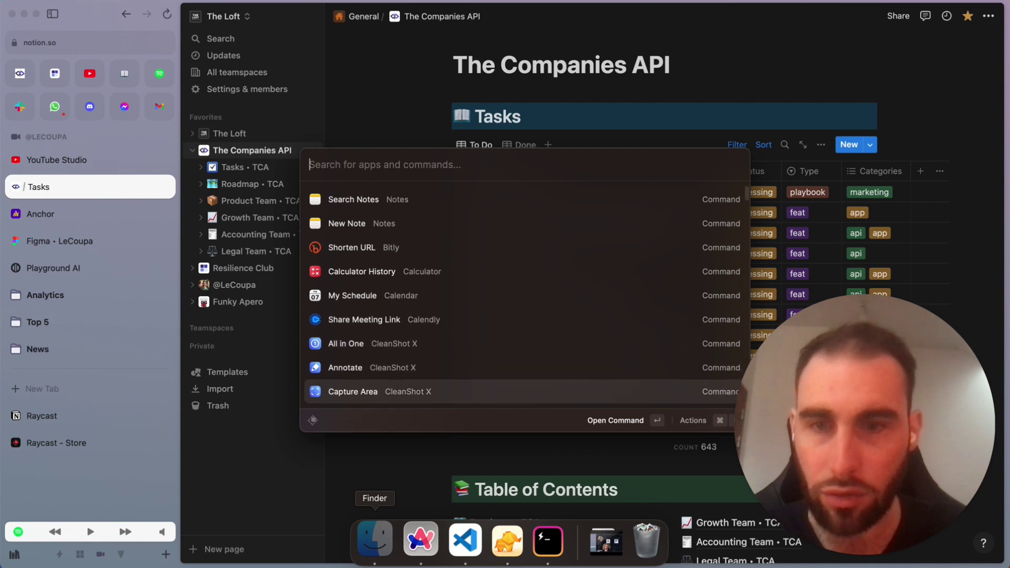
{"action": "key", "text": "Up"}
{"action": "key", "text": "Down"}
{"action": "key", "text": "Down"}
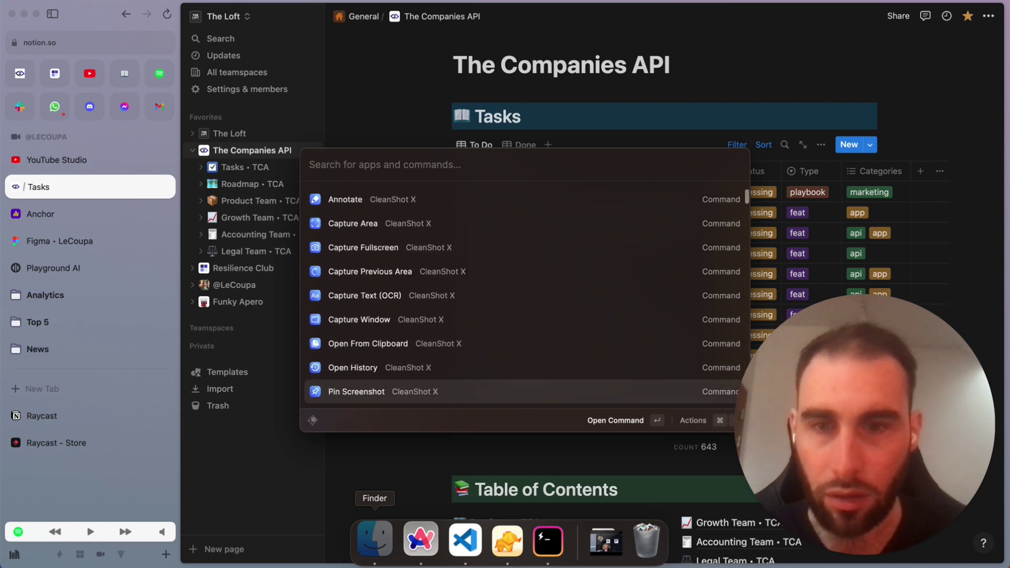
Browse the commands beyond CleanShot X, including VPN, Developer and Figma, and highlight the Emoji extension's Search Emoji.
{"action": "key", "text": "Down"}
{"action": "key", "text": "Down"}
{"action": "key", "text": "Down"}
{"action": "key", "text": "Down"}
{"action": "key", "text": "Up"}
{"action": "key", "text": "Up"}
{"action": "key", "text": "Down"}
{"action": "key", "text": "Down"}
{"action": "key", "text": "Down"}
{"action": "key", "text": "Down"}
{"action": "key", "text": "Down"}
{"action": "key", "text": "Down"}
{"action": "key", "text": "Down"}
{"action": "key", "text": "Down"}
{"action": "key", "text": "Down"}
{"action": "key", "text": "Down"}
{"action": "key", "text": "Down"}
{"action": "key", "text": "Down"}
{"action": "key", "text": "Down"}
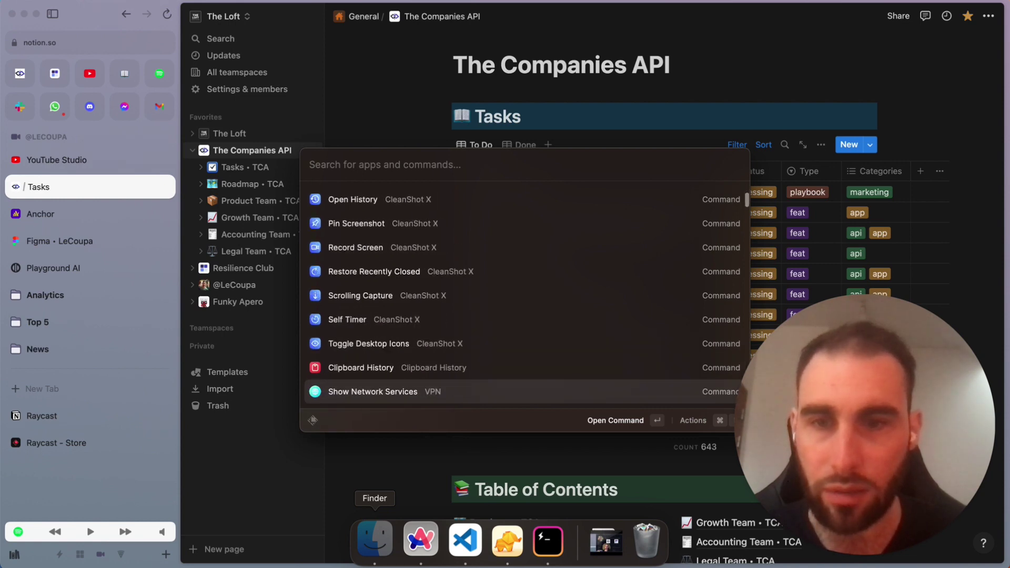
{"action": "key", "text": "Down"}
{"action": "key", "text": "Up"}
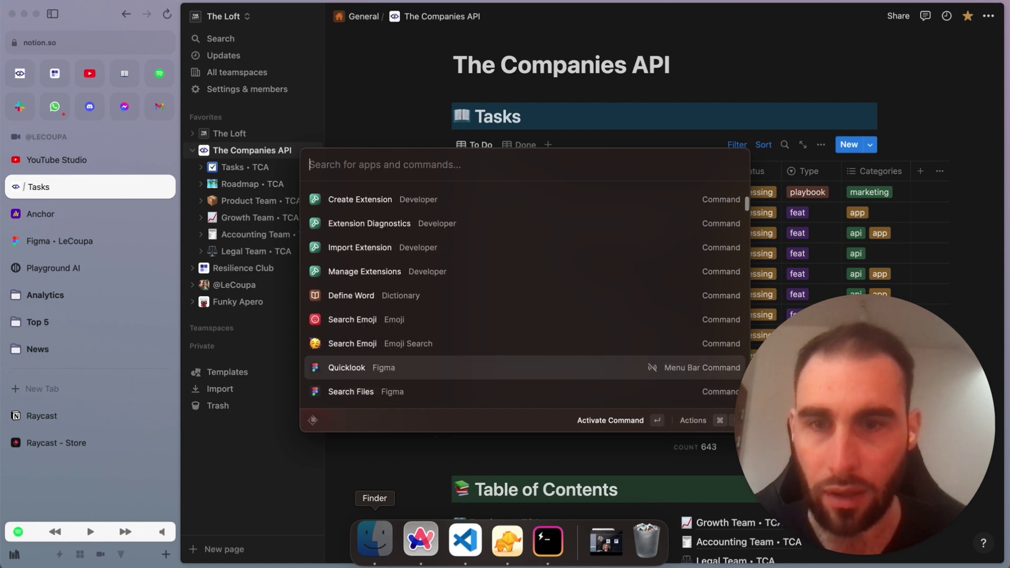
{"action": "key", "text": "Up"}
{"action": "key", "text": "Up"}
{"action": "key", "text": "Down"}
{"action": "key", "text": "Up"}
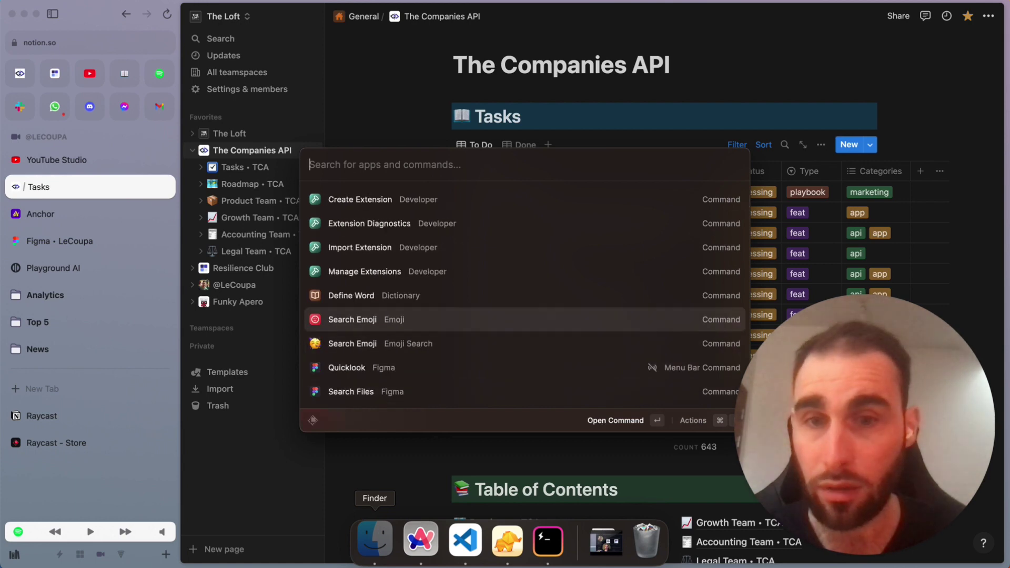
Search Raycast for "search emo" and open the Emoji extension's Search Emoji command.
{"action": "type", "text": "search emo"}
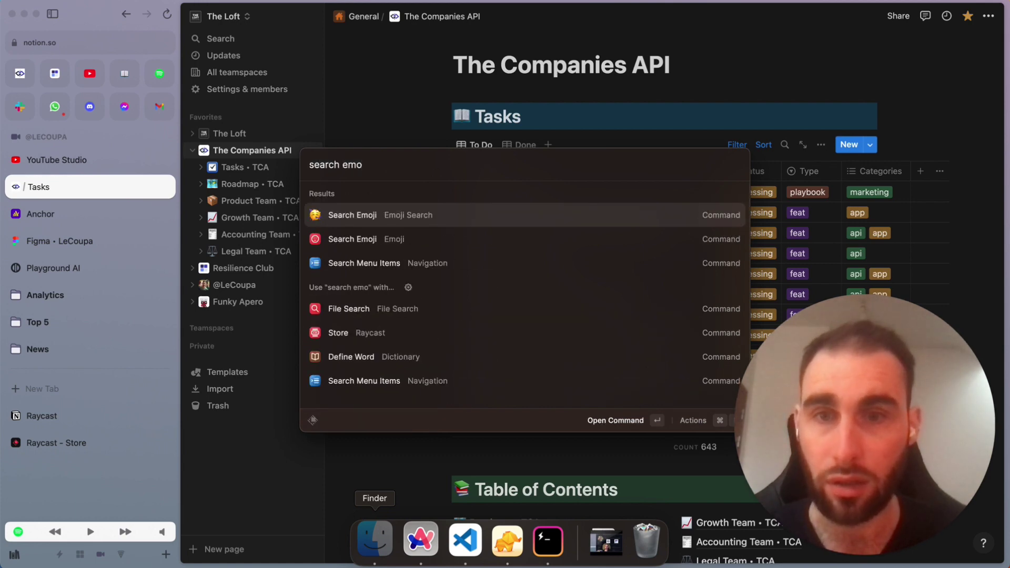
{"action": "key", "text": "Down"}
{"action": "key", "text": "Return"}
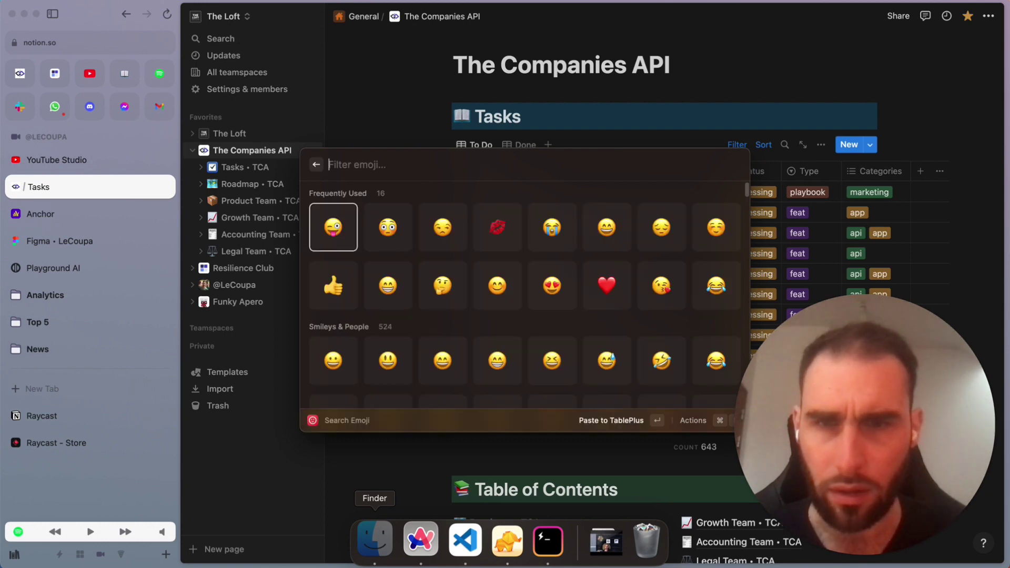
{"action": "key", "text": "Down"}
{"action": "key", "text": "Up"}
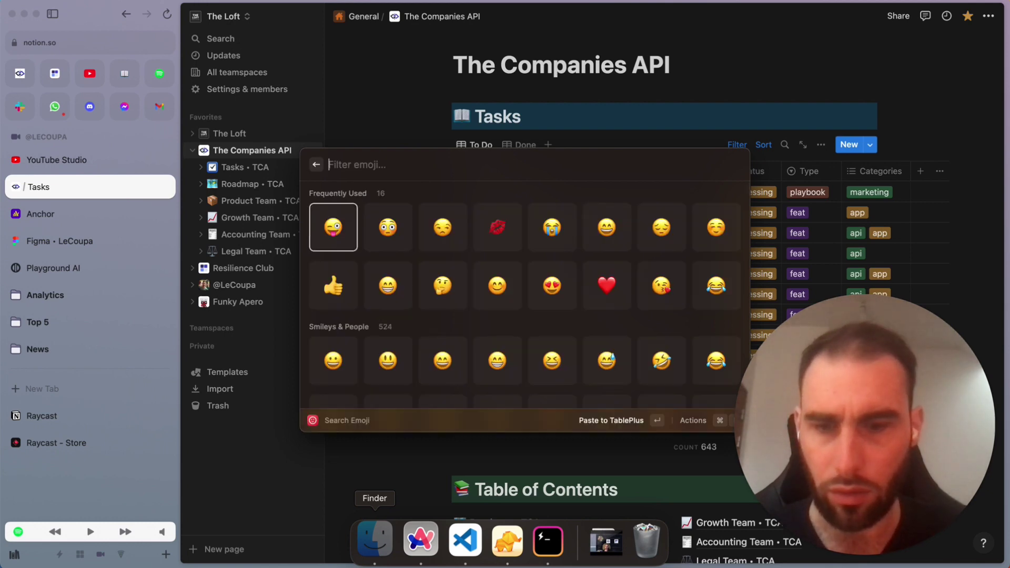
Filter the emojis by "magic", look through the matches and dismiss Raycast.
{"action": "type", "text": "magic"}
{"action": "left_click", "coordinate": [442, 285]}
{"action": "key", "text": "Down"}
{"action": "key", "text": "Right"}
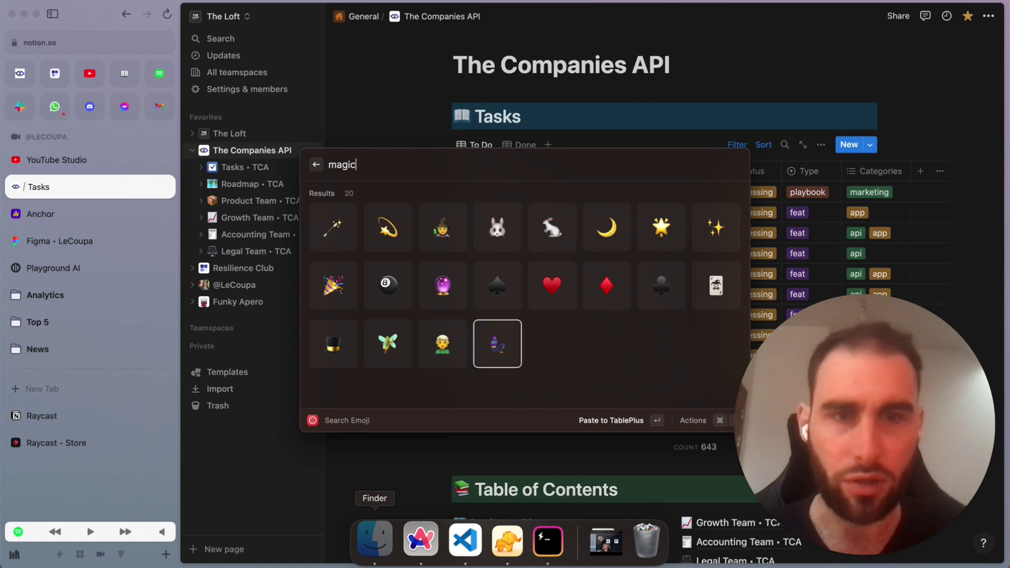
{"action": "key", "text": "Escape"}
{"action": "key", "text": "Escape"}
{"action": "key", "text": "Escape"}
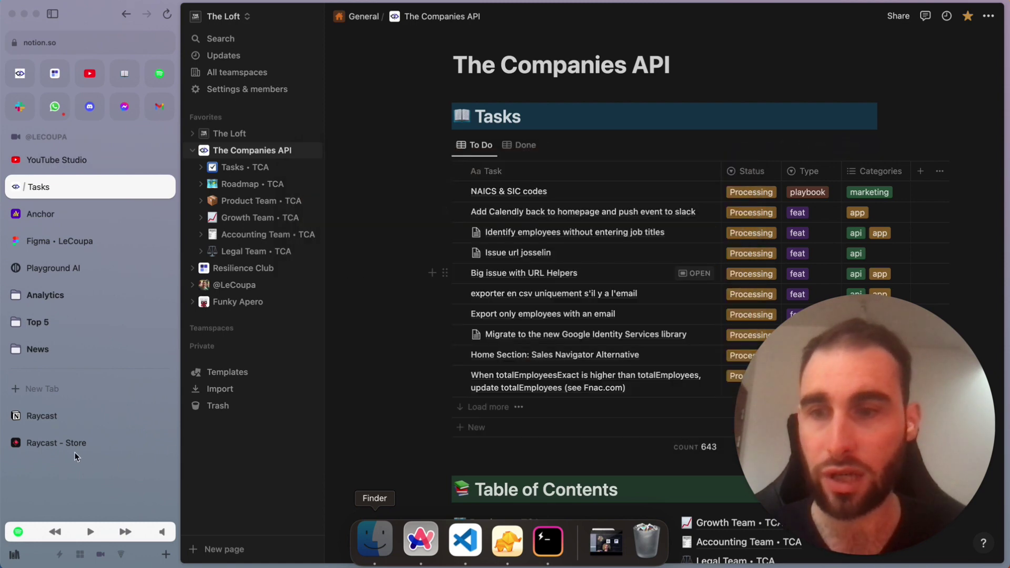
Switch to the Raycast Store page in the browser and go to the Raycast homepage.
{"action": "left_click", "coordinate": [61, 442]}
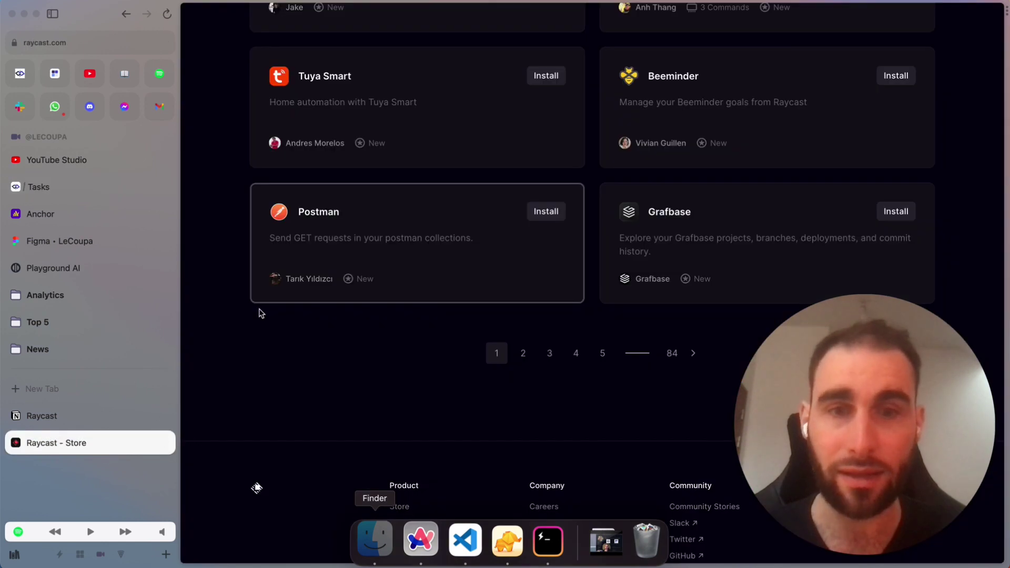
{"action": "scroll", "coordinate": [259, 311], "scroll_direction": "up", "scroll_amount": 15}
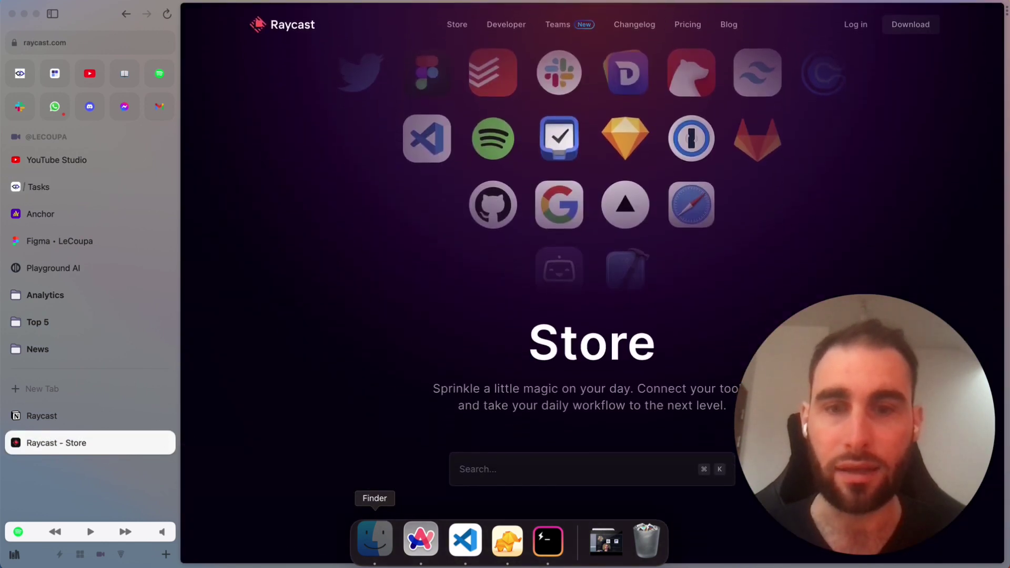
{"action": "left_click", "coordinate": [286, 27]}
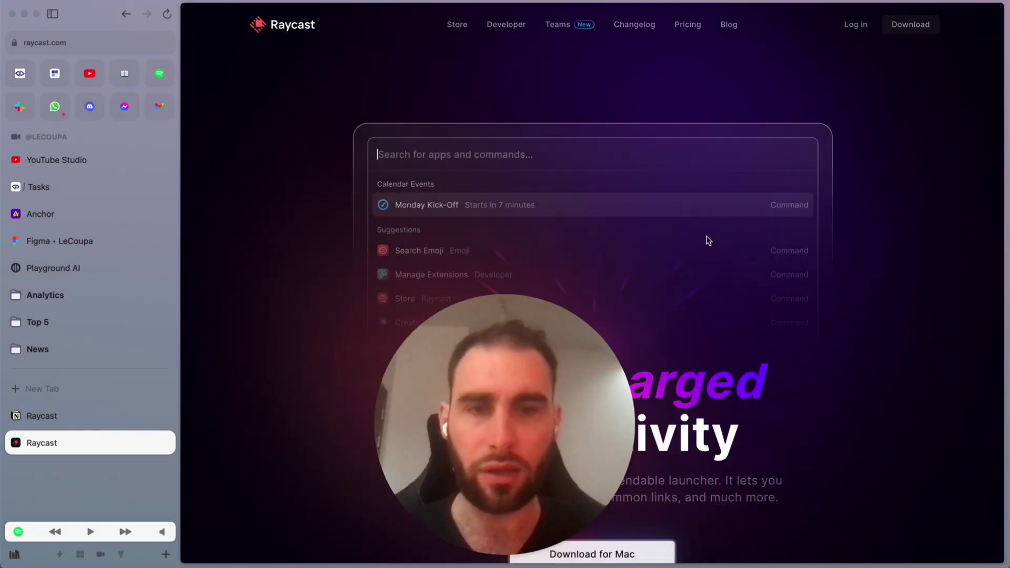
Compare the Personal and Teams plan features on Raycast's Pricing page and return to the homepage.
{"action": "left_click", "coordinate": [685, 28]}
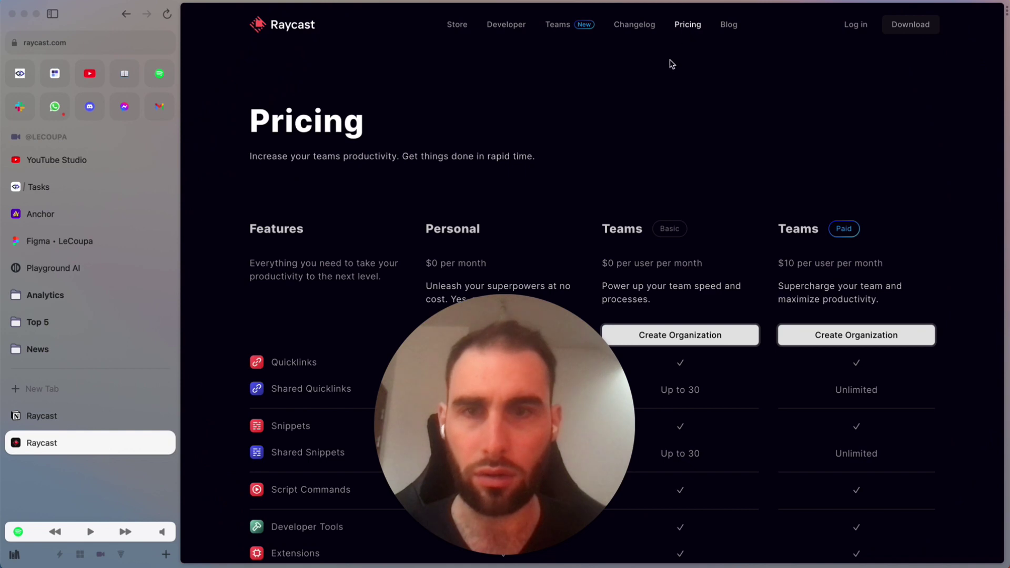
{"action": "scroll", "coordinate": [567, 168], "scroll_direction": "down", "scroll_amount": 3}
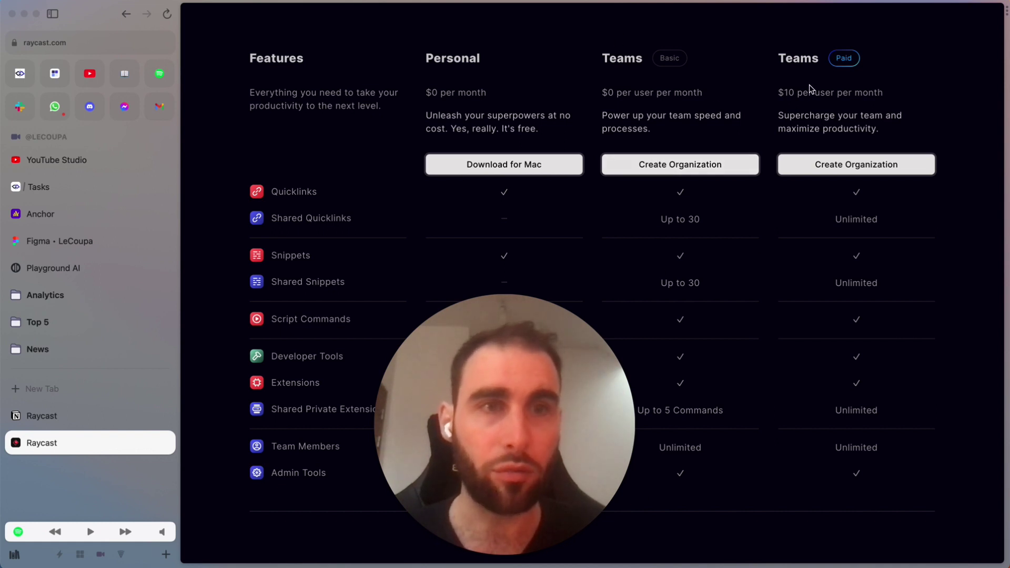
{"action": "scroll", "coordinate": [831, 268], "scroll_direction": "down", "scroll_amount": 1}
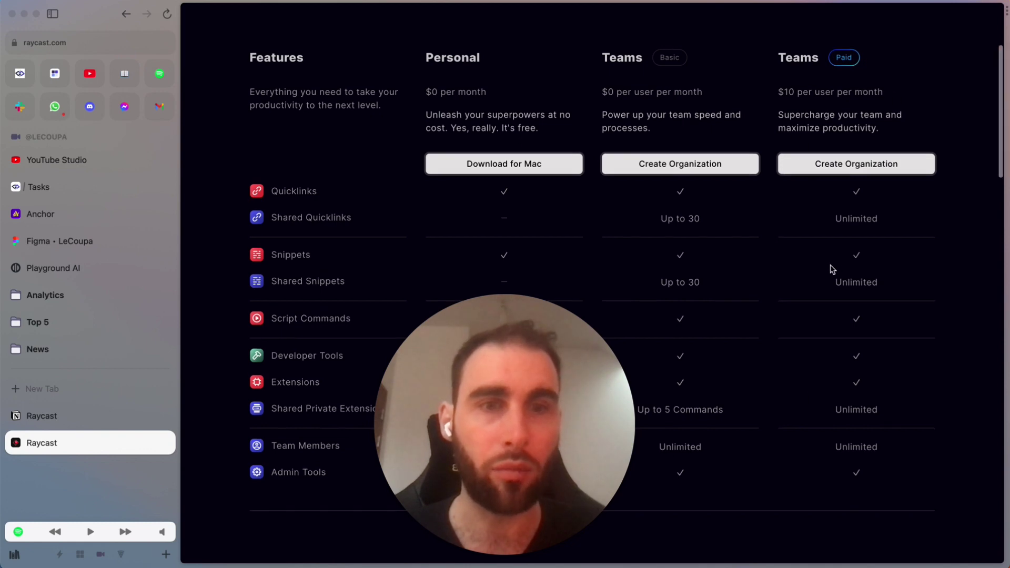
{"action": "scroll", "coordinate": [831, 269], "scroll_direction": "down", "scroll_amount": 3}
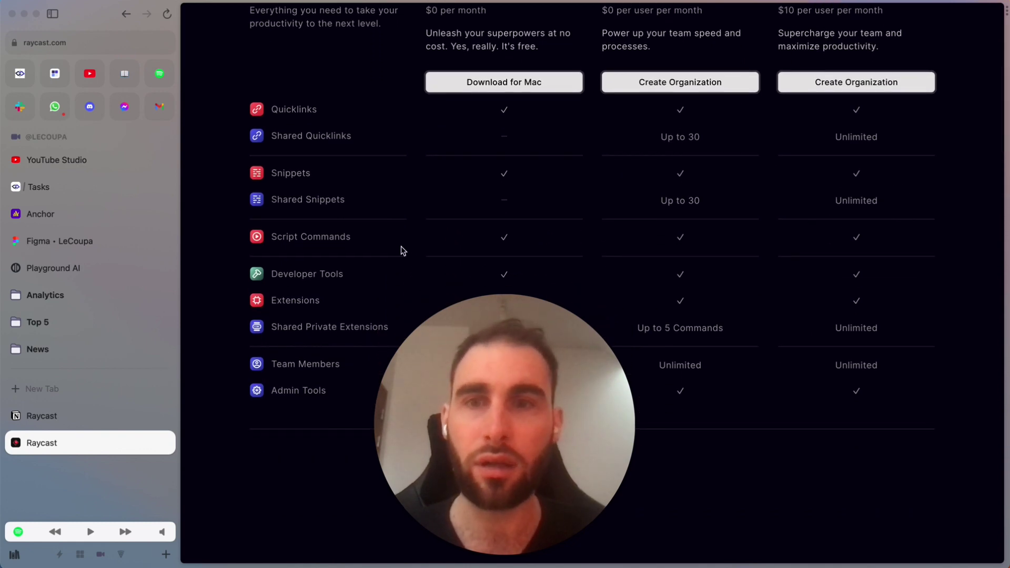
{"action": "scroll", "coordinate": [402, 248], "scroll_direction": "down", "scroll_amount": 2}
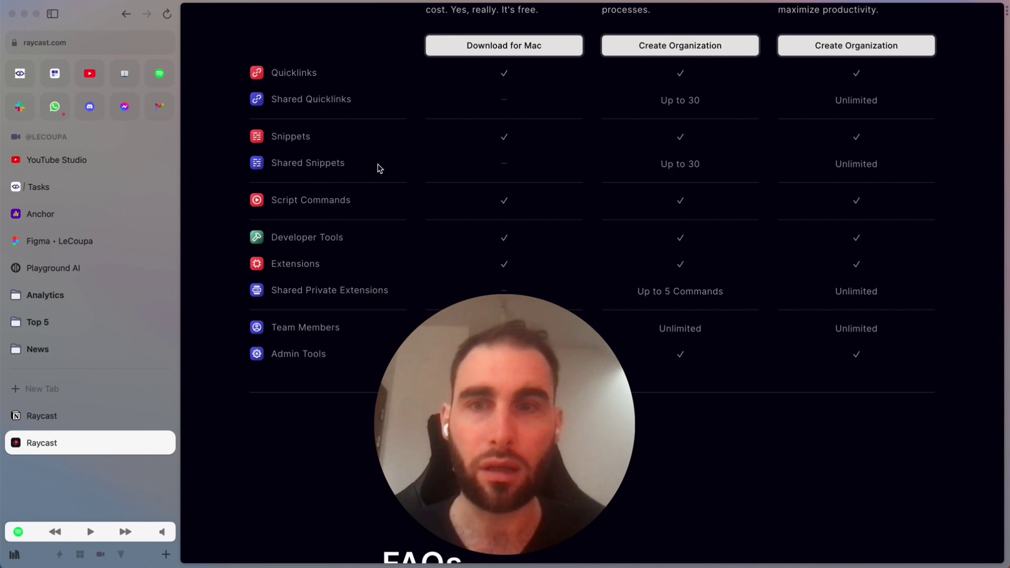
{"action": "scroll", "coordinate": [626, 169], "scroll_direction": "down", "scroll_amount": 1}
{"action": "scroll", "coordinate": [626, 168], "scroll_direction": "up", "scroll_amount": 3}
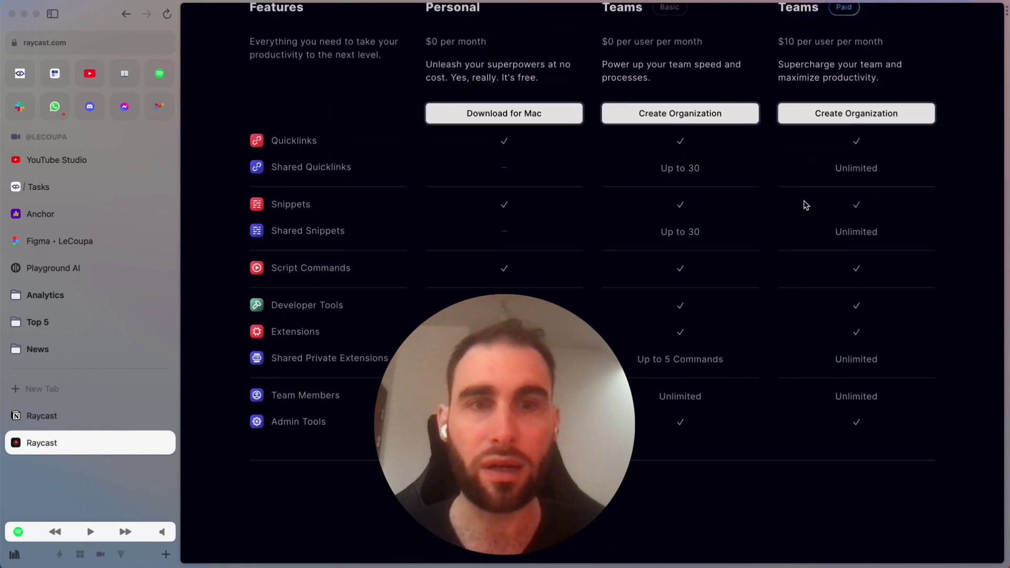
{"action": "scroll", "coordinate": [806, 205], "scroll_direction": "down", "scroll_amount": 8}
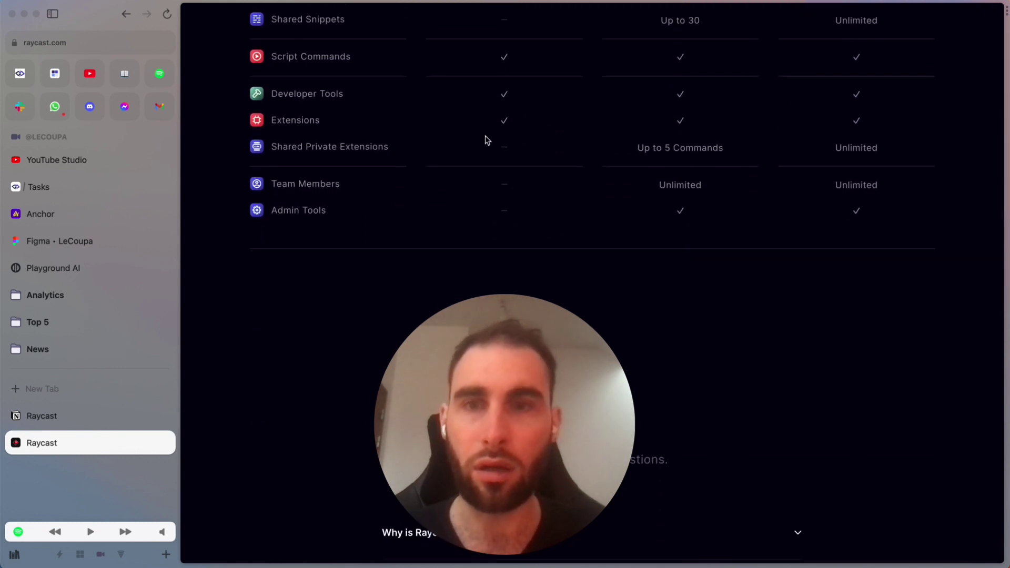
{"action": "scroll", "coordinate": [838, 169], "scroll_direction": "down", "scroll_amount": 1}
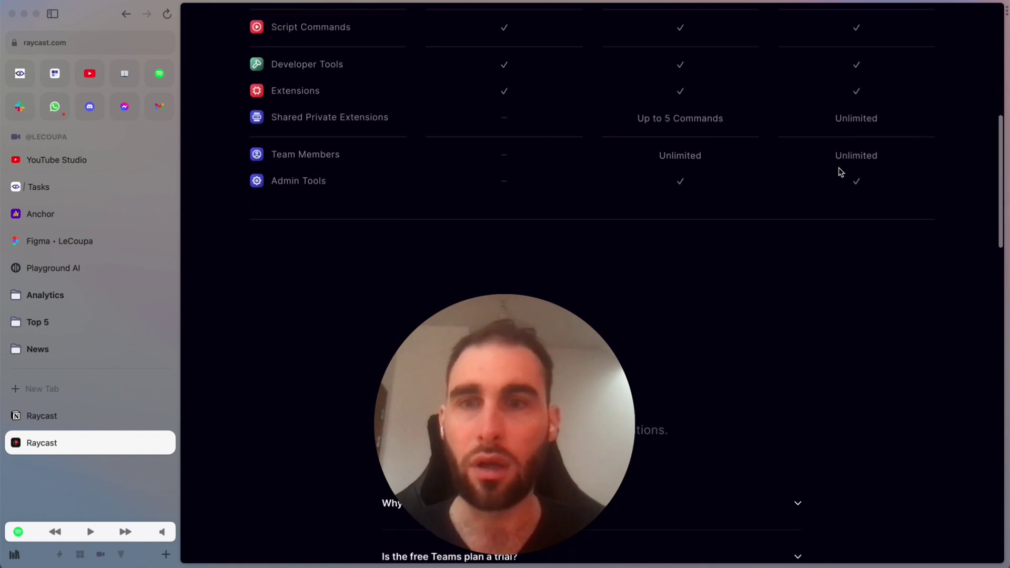
{"action": "scroll", "coordinate": [839, 169], "scroll_direction": "up", "scroll_amount": 15}
{"action": "left_click", "coordinate": [312, 31]}
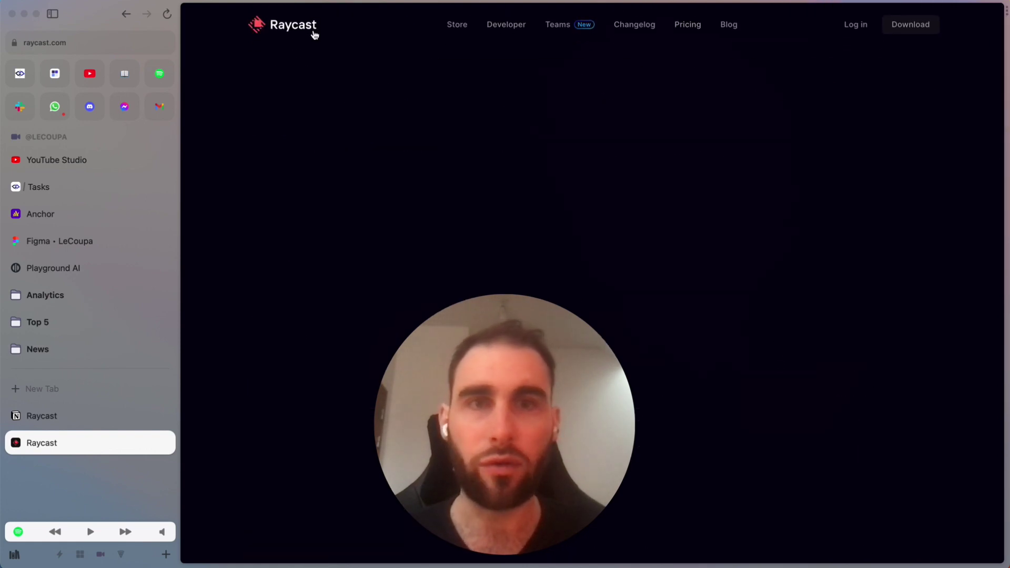